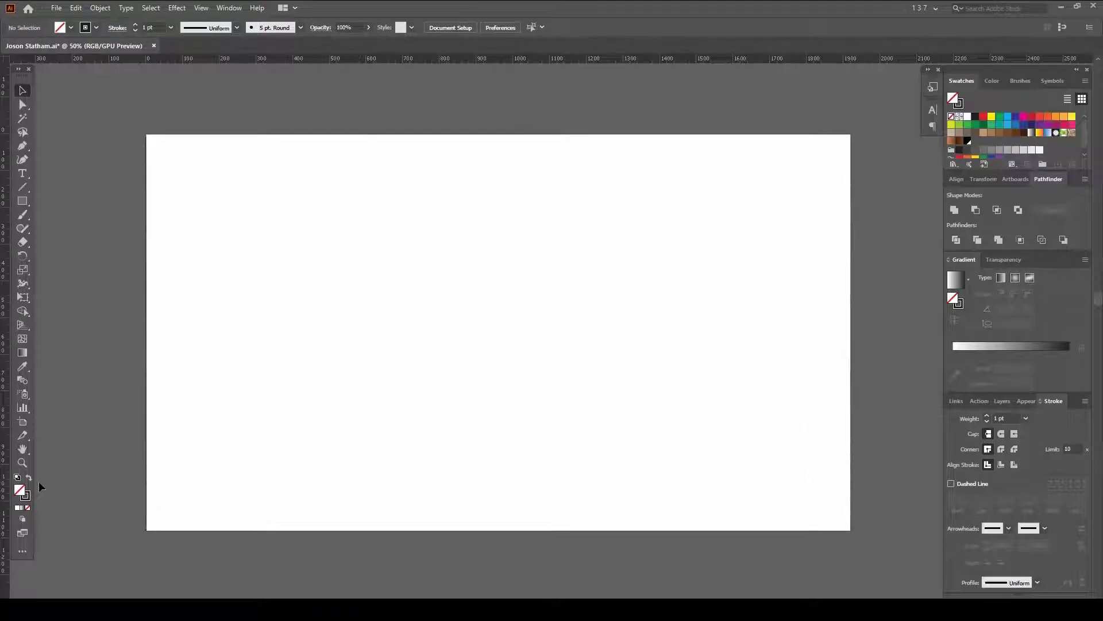
Draw a long tilted centre axis and a short crossbar across the upper face.
left_click_drag(628, 78, 592, 505)
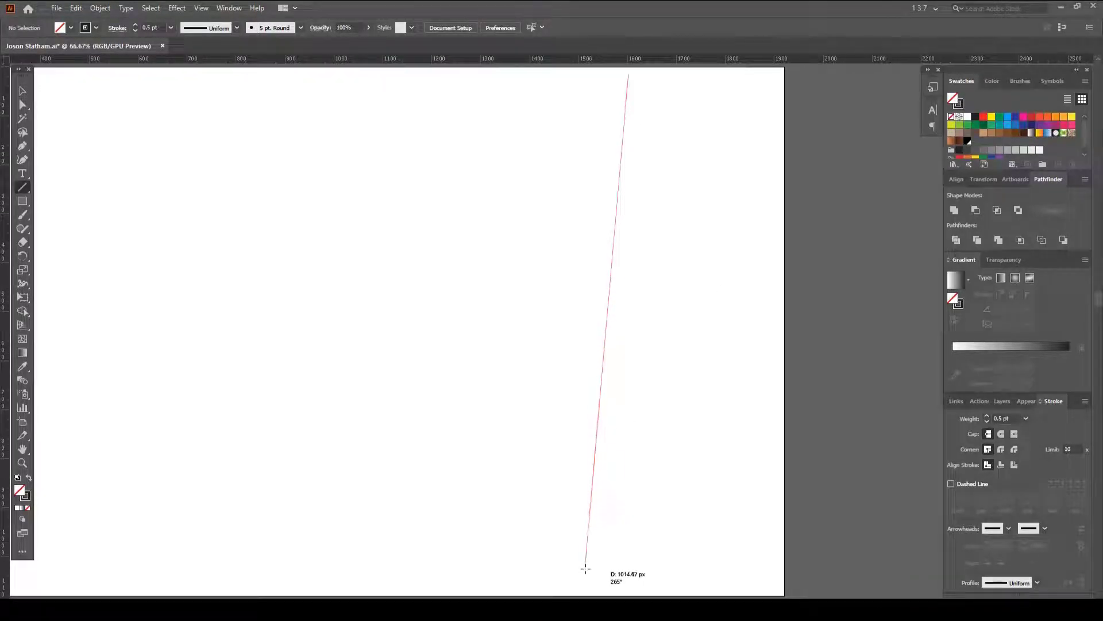
left_click_drag(585, 569, 586, 569)
key("ctrl+plus")
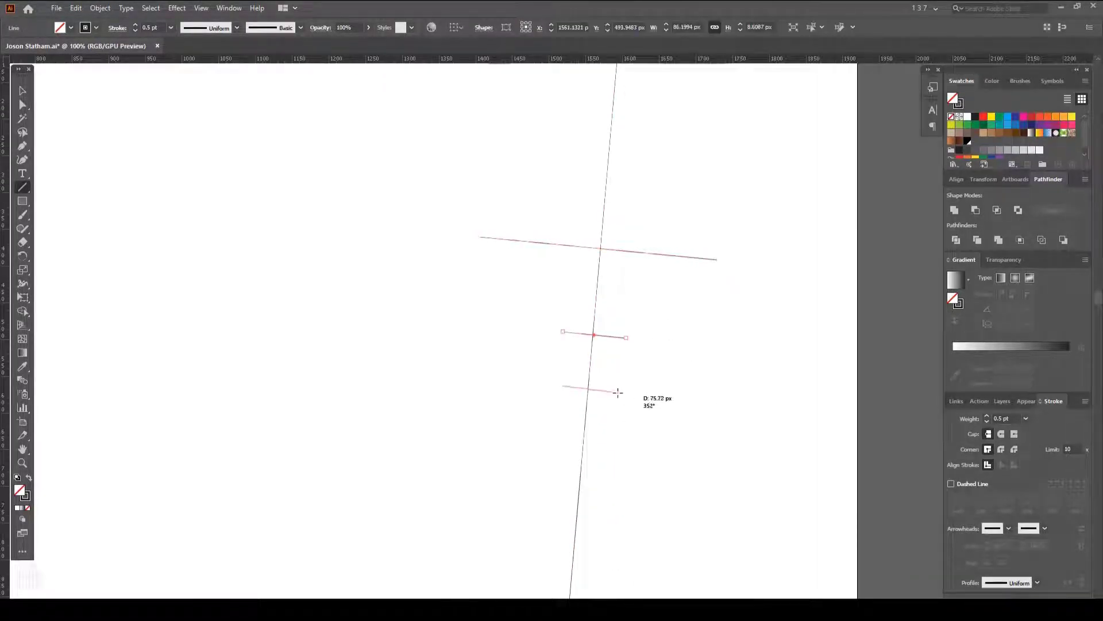
scroll(589, 495, "up", 3)
left_click_drag(589, 112, 658, 126)
key("ctrl+minus")
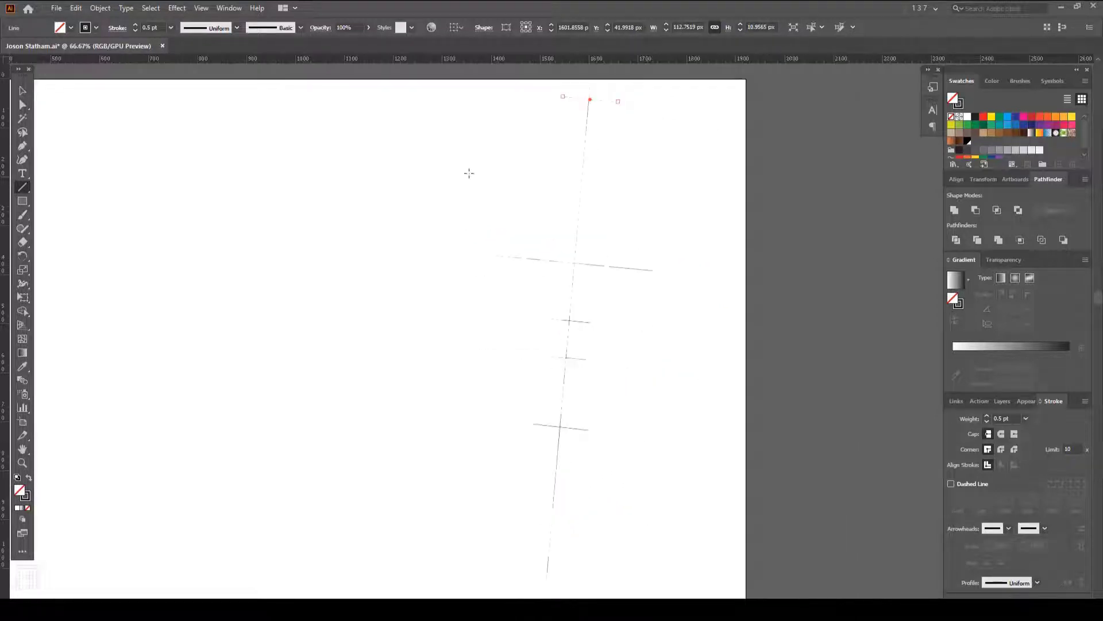
Select all the guide lines with the Selection tool, then deselect them.
key("v")
key("ctrl+a")
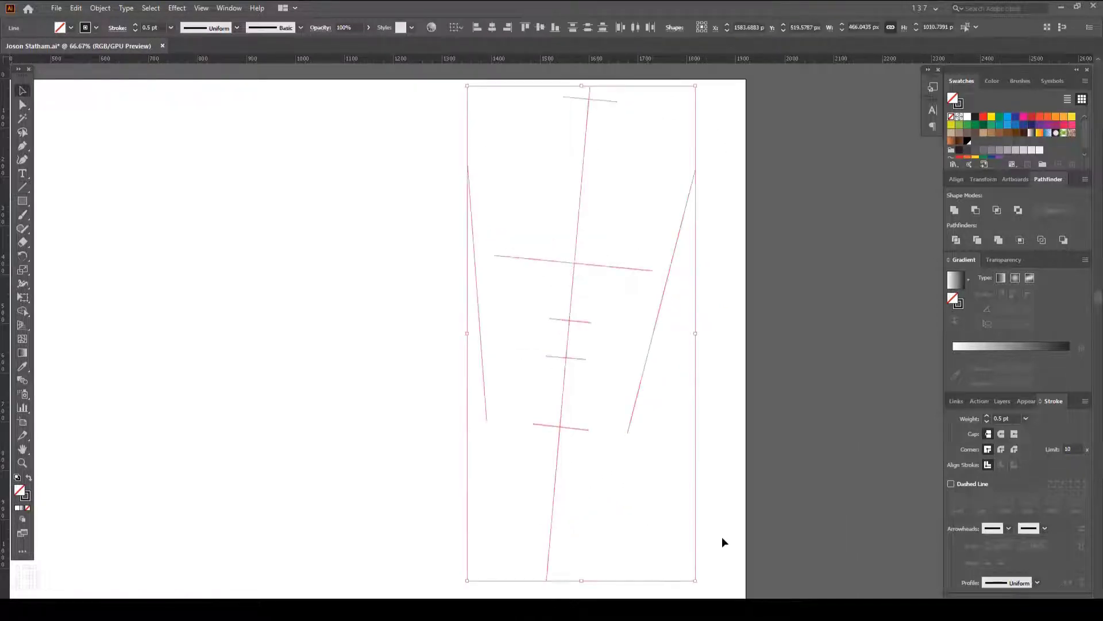
key("ctrl+shift+a")
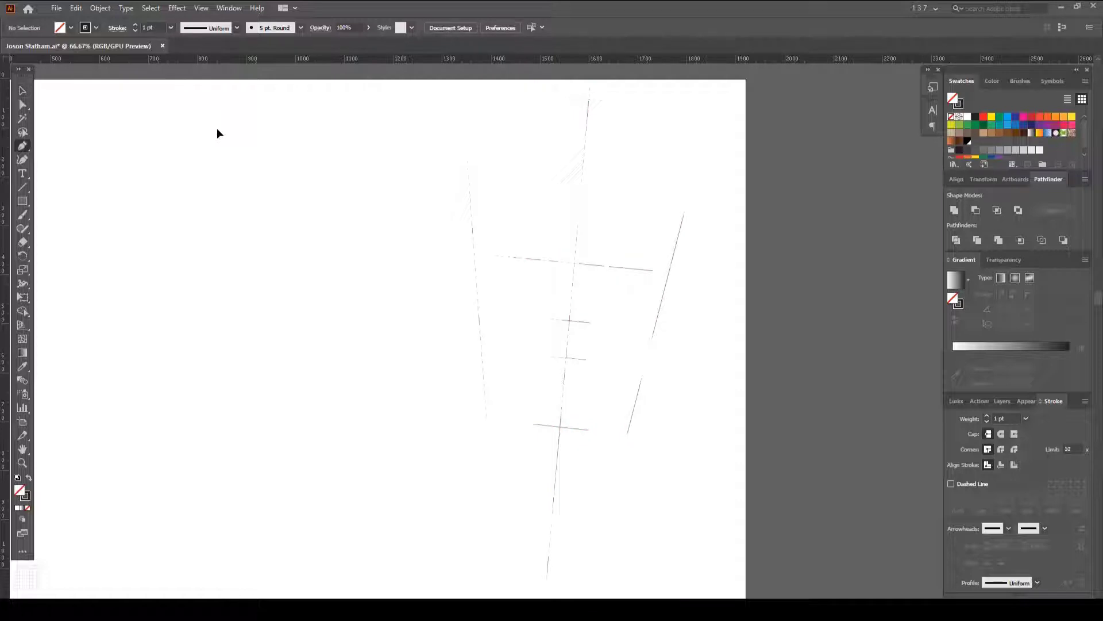
Outline the upper shape of the left eye on the eye line.
scroll(556, 223, "up", 4)
left_click_drag(614, 308, 619, 323)
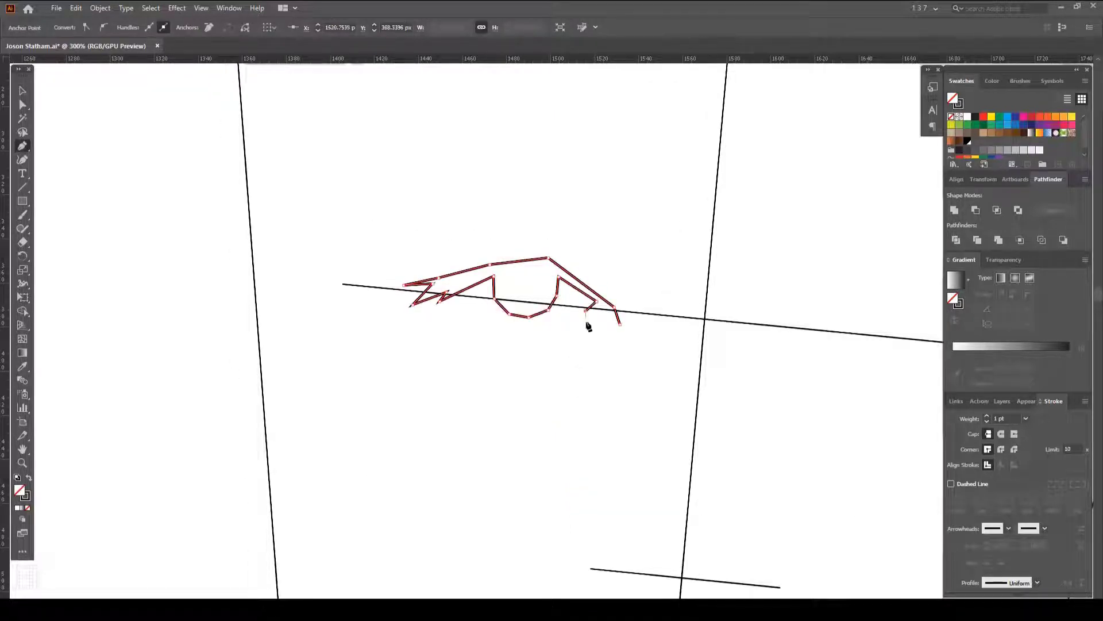
left_click(586, 323)
left_click(619, 323)
left_click(441, 298)
key("ctrl+shift+a")
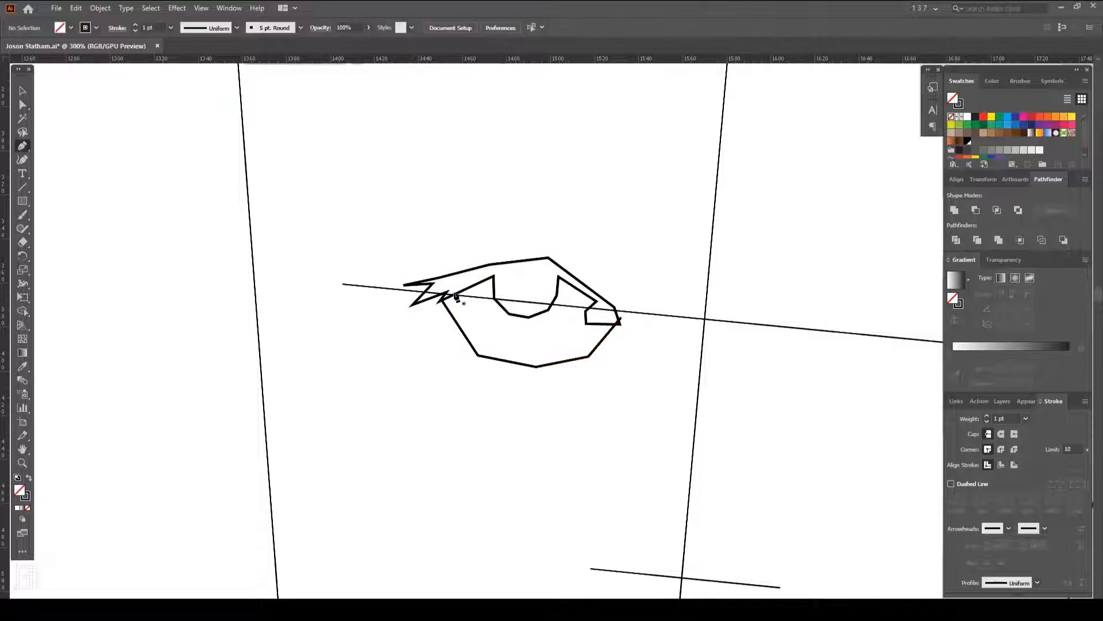
Draw the left eye's lower contour and its iris line.
left_click(453, 293)
left_click(491, 322)
left_click(545, 327)
left_click(601, 318)
left_click(475, 287)
left_click(493, 276)
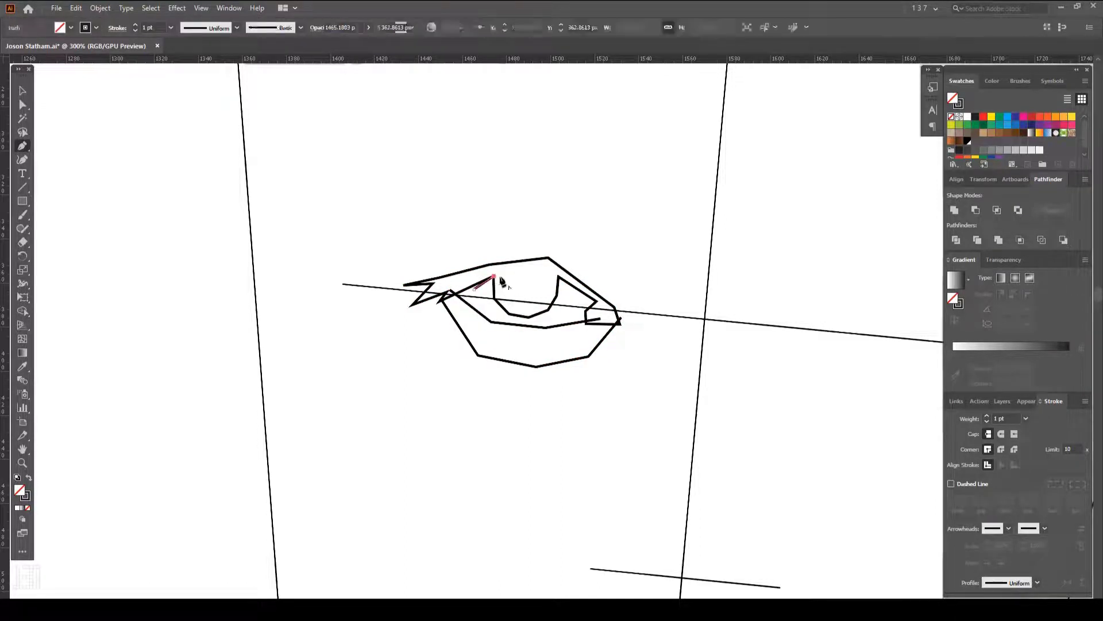
left_click(560, 265)
left_click(620, 295)
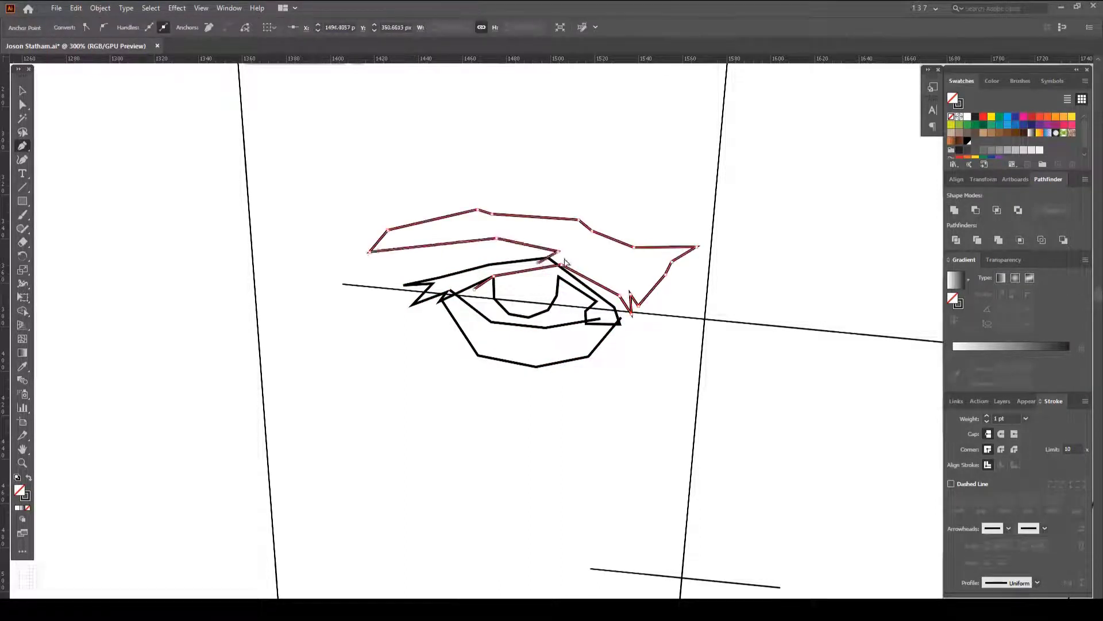
Draw the angular left eyebrow line above the eye.
left_click(495, 238)
left_click(579, 240)
left_click(646, 268)
left_click(680, 261)
key("ctrl+shift+a")
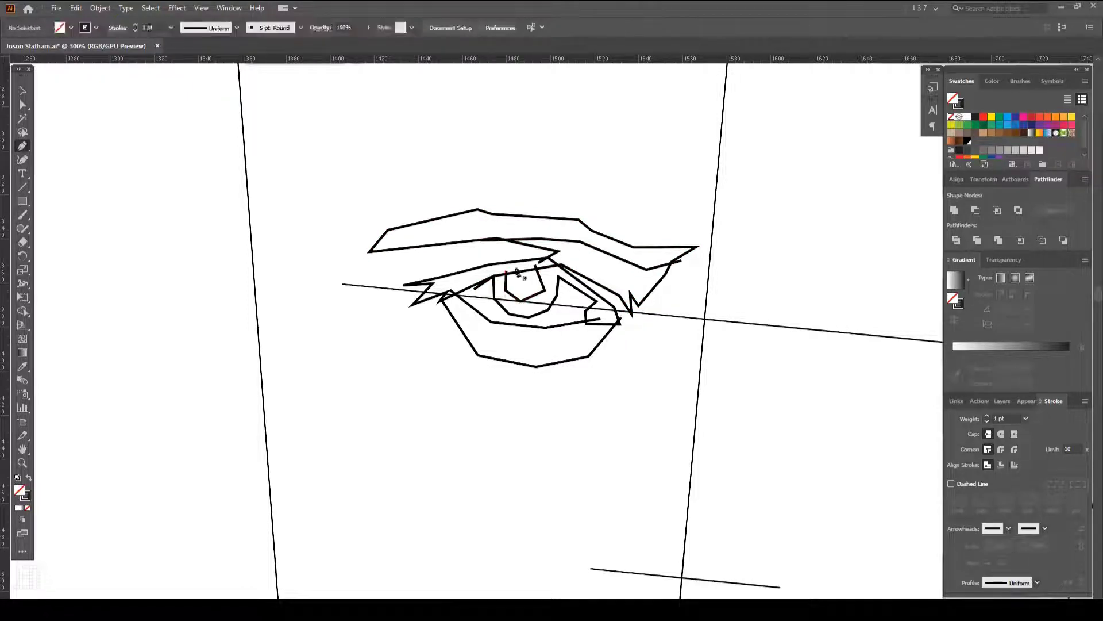
key("ctrl+z")
key("ctrl+minus")
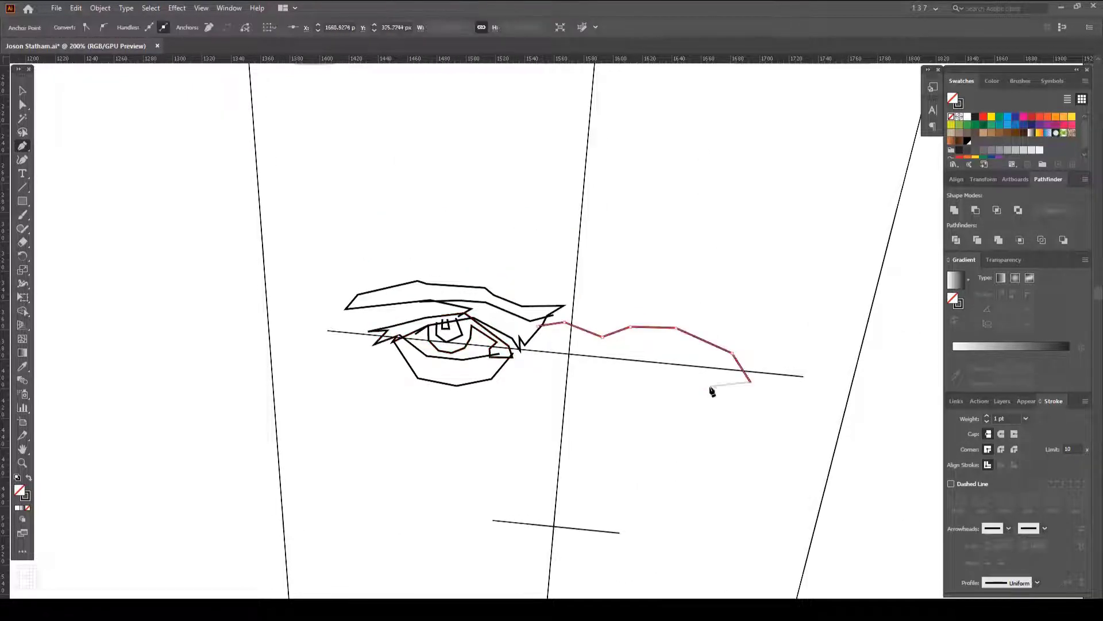
Outline the right eye and draw its iris.
left_click(685, 359)
scroll(726, 386, "up", 2)
left_click(621, 323)
left_click(708, 341)
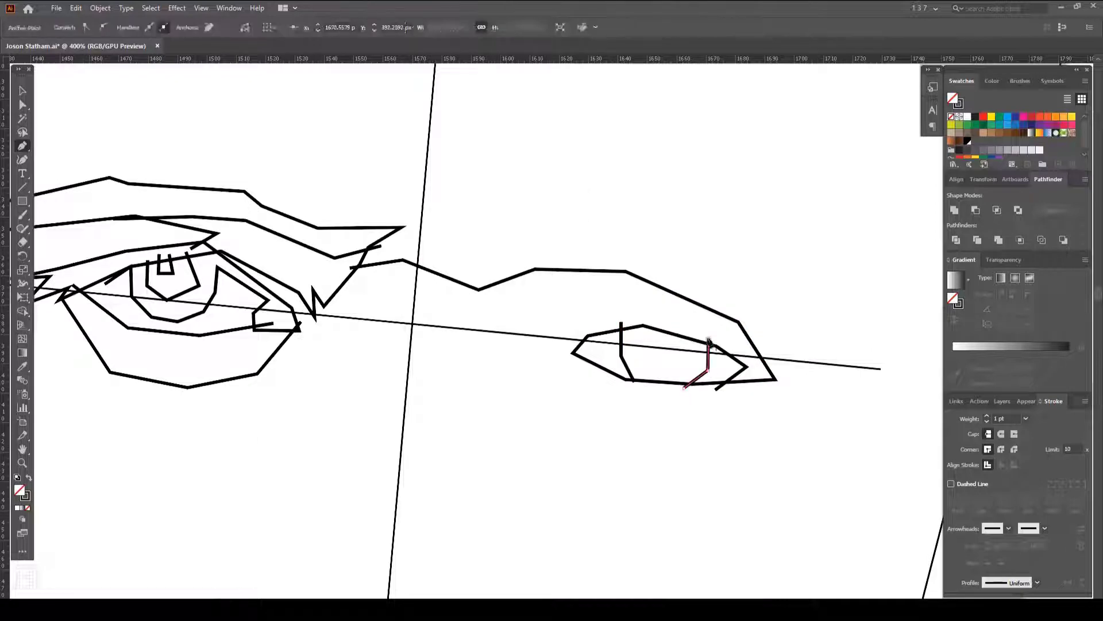
left_click(632, 324)
left_click(687, 361)
left_click(694, 332)
key("ctrl+shift+a")
Draw the upper and lower lid lines around the right eye.
left_click(524, 355)
left_click(574, 321)
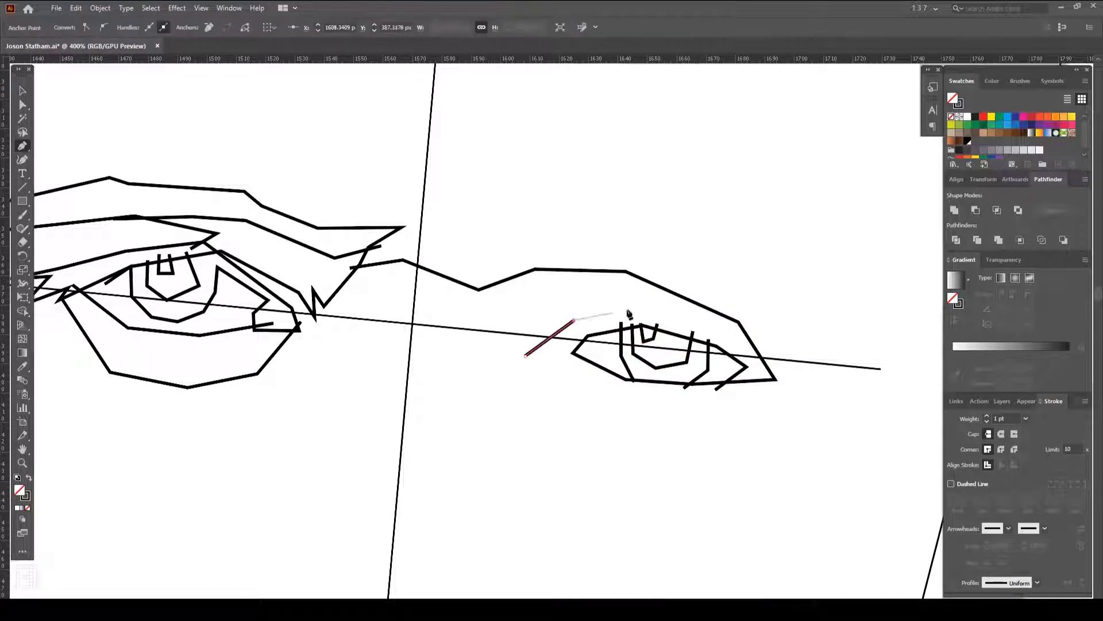
left_click(762, 373)
key("ctrl+shift+a")
left_click(535, 355)
left_click(628, 423)
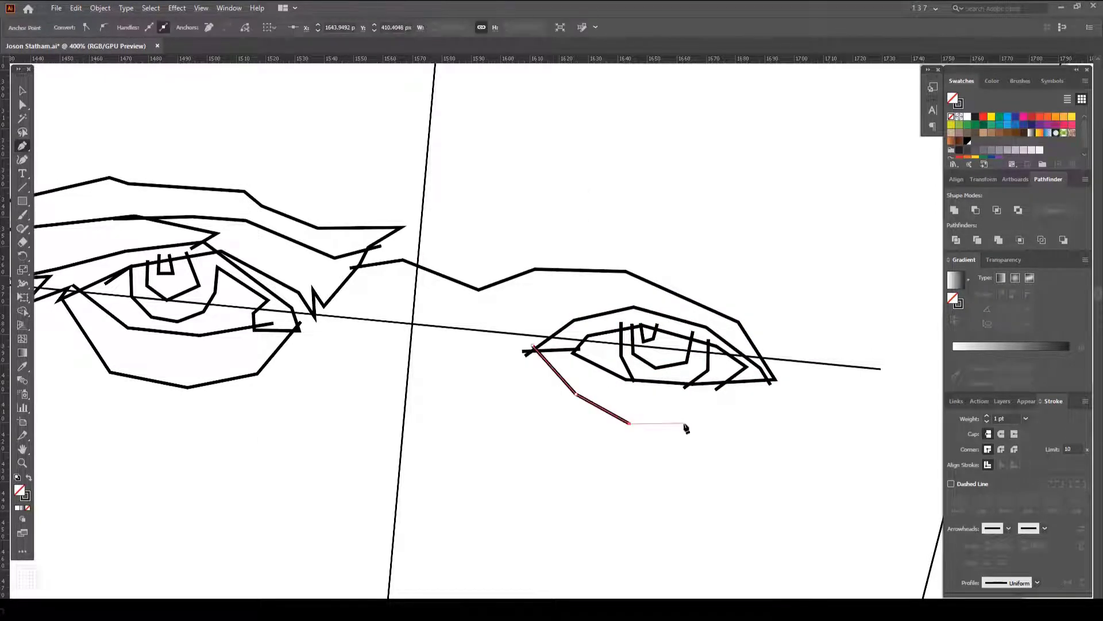
left_click(716, 431)
left_click(758, 412)
key("ctrl+shift+a")
Draw the spiked brow ridge between the brows, extending past the right eye.
scroll(665, 394, "down", 1)
left_click(544, 394)
left_click(566, 350)
left_click(565, 286)
left_click(603, 341)
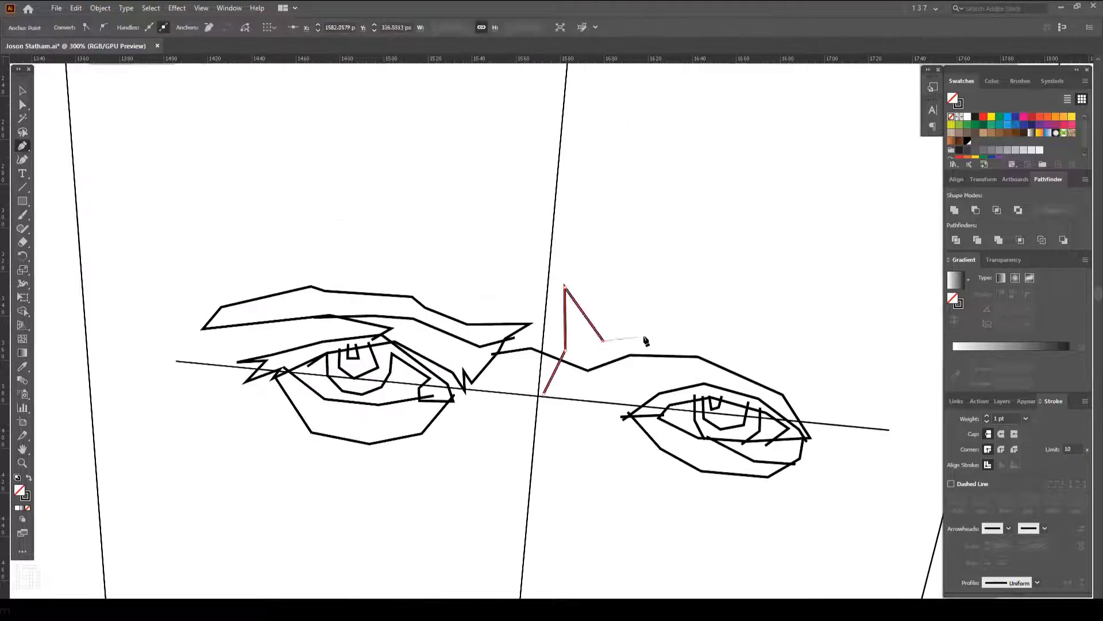
left_click(843, 463)
left_click(809, 438)
key("ctrl+shift+a")
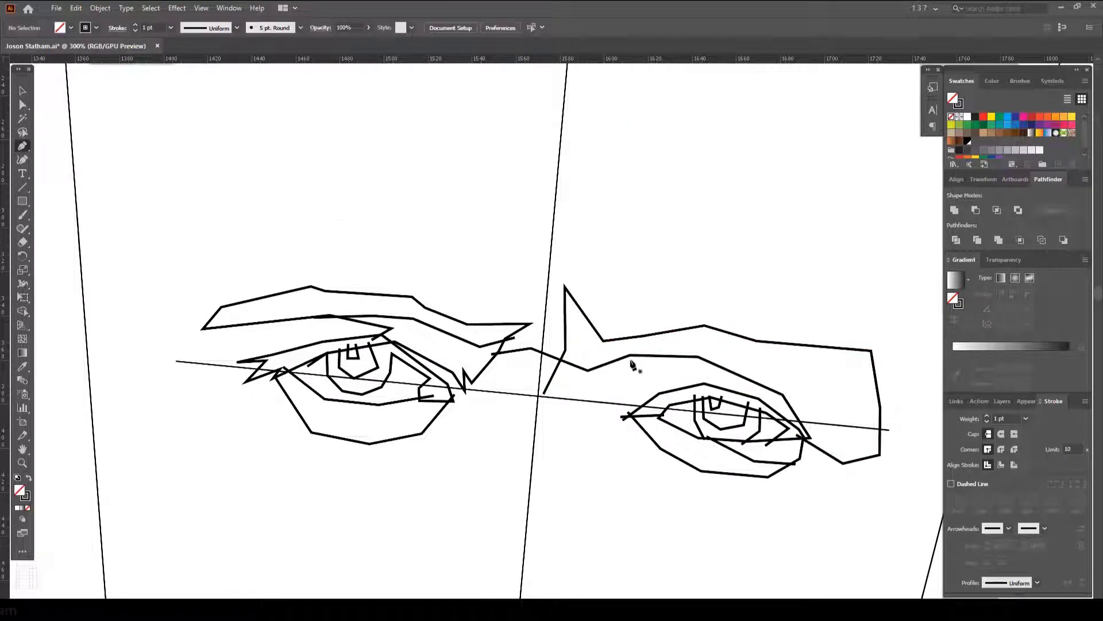
Add a line under the right eyebrow to its outer corner.
left_click(630, 359)
left_click(674, 346)
left_click(842, 458)
key("ctrl+shift+a")
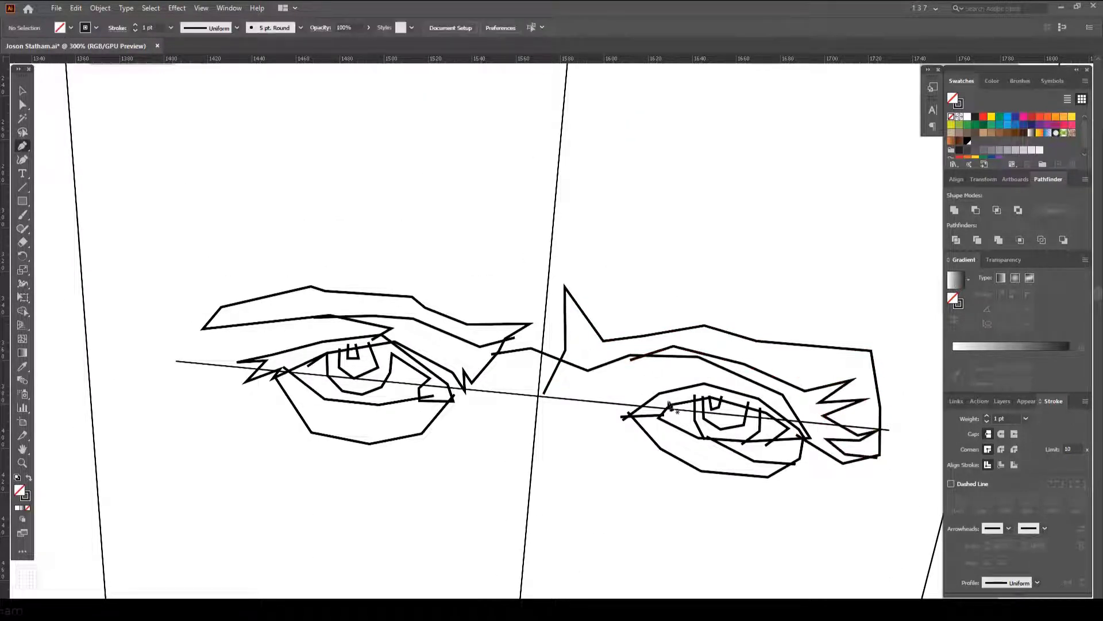
Draw the long nose outline from the lower face up along the bridge.
scroll(642, 428, "down", 2)
scroll(543, 340, "up", 2)
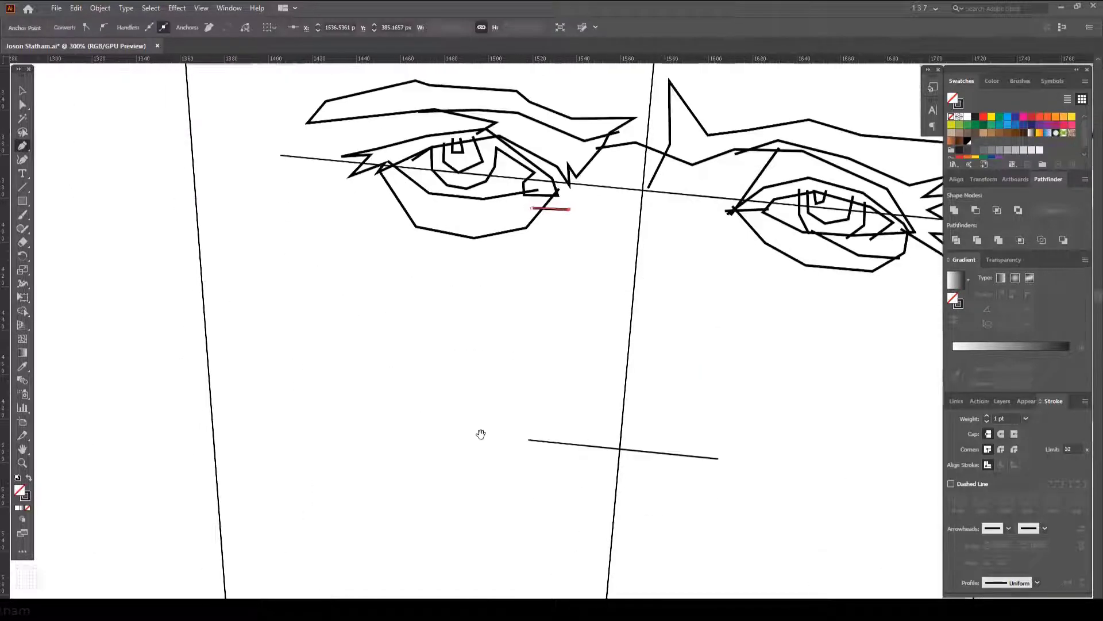
left_click(469, 441)
left_click(537, 321)
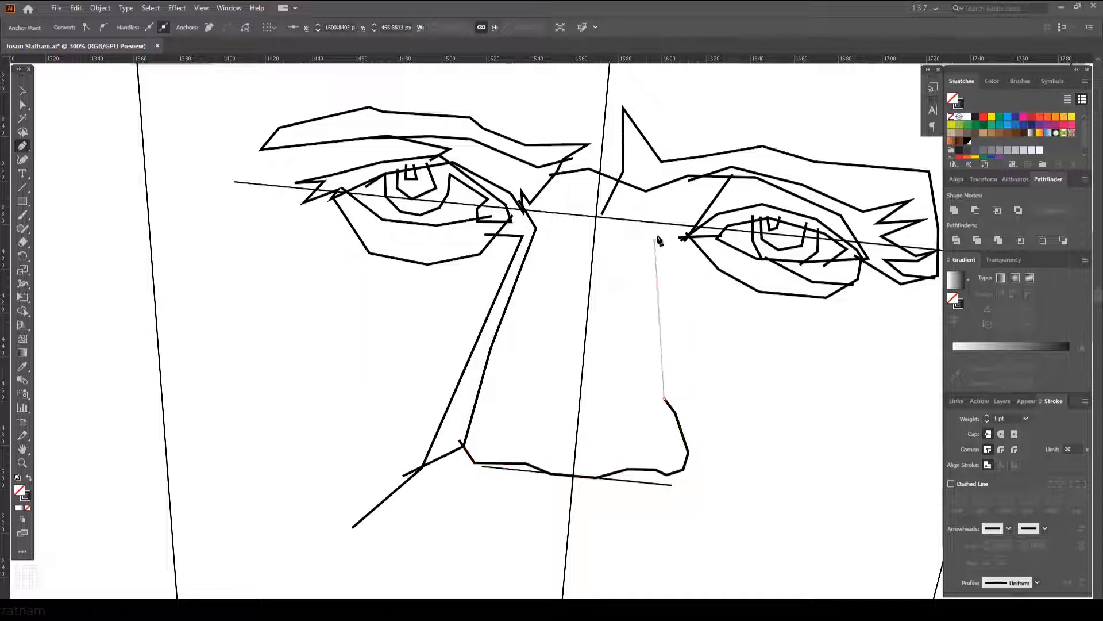
left_click(681, 234)
key("ctrl+shift+a")
Outline the nose base and the side of the nose up to the brow.
left_click(460, 451)
left_click(492, 430)
left_click(520, 440)
left_click(530, 434)
left_click(625, 305)
left_click(620, 249)
left_click(642, 219)
left_click(628, 217)
left_click(649, 183)
key("ctrl+shift+a")
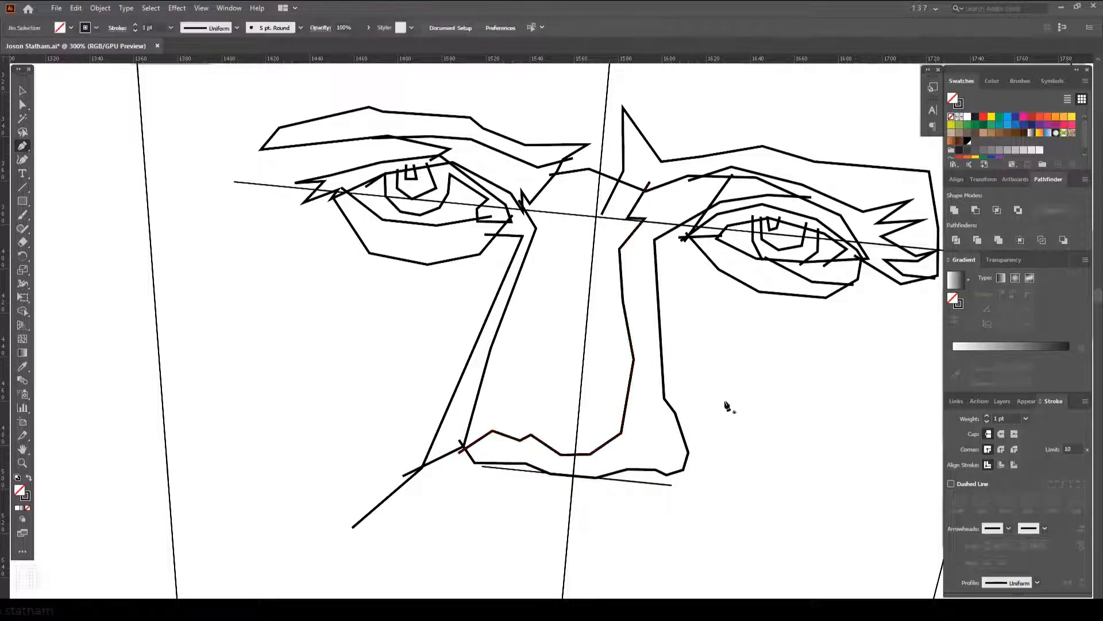
Draw the upper lip line curving up around the nostril.
left_click(486, 462)
left_click(592, 466)
left_click(661, 466)
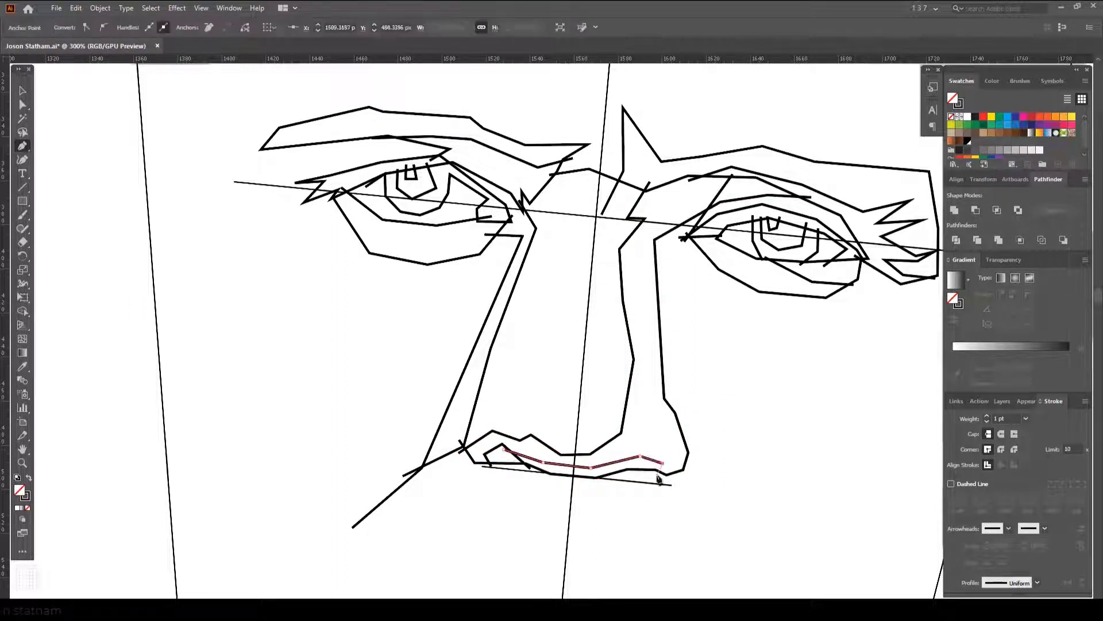
left_click(683, 451)
left_click(635, 437)
left_click(665, 384)
key("ctrl+shift+a")
Add a short line beside the nose bridge and another upper-lip line.
left_click(615, 248)
left_click(630, 296)
left_click(638, 284)
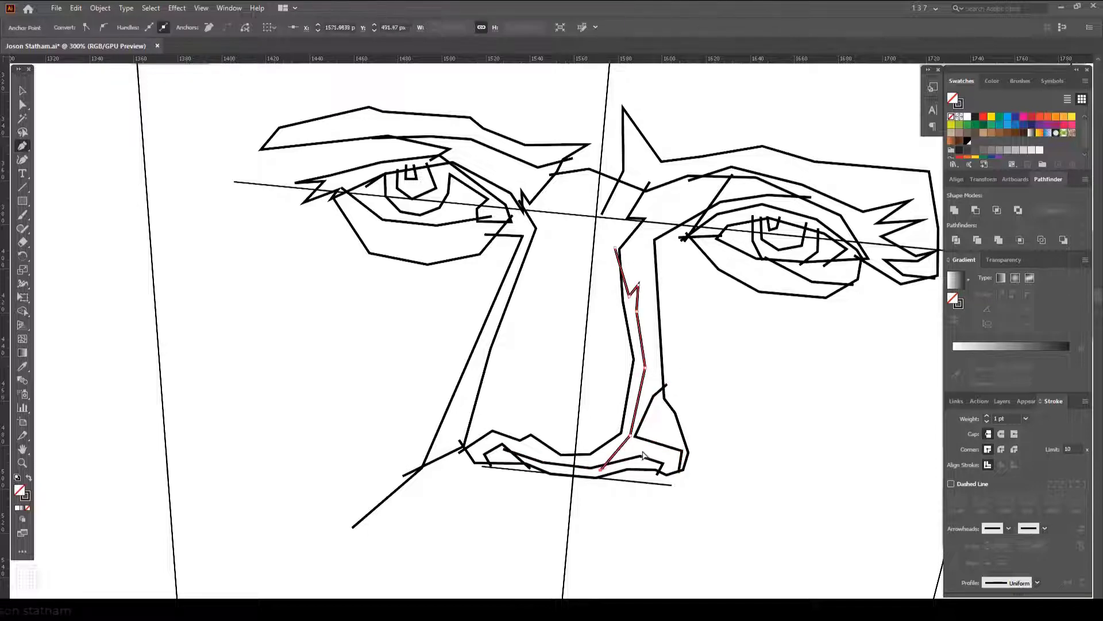
key("ctrl+shift+a")
left_click(517, 444)
left_click(533, 420)
left_click(562, 436)
left_click(595, 423)
left_click(611, 217)
key("ctrl+shift+a")
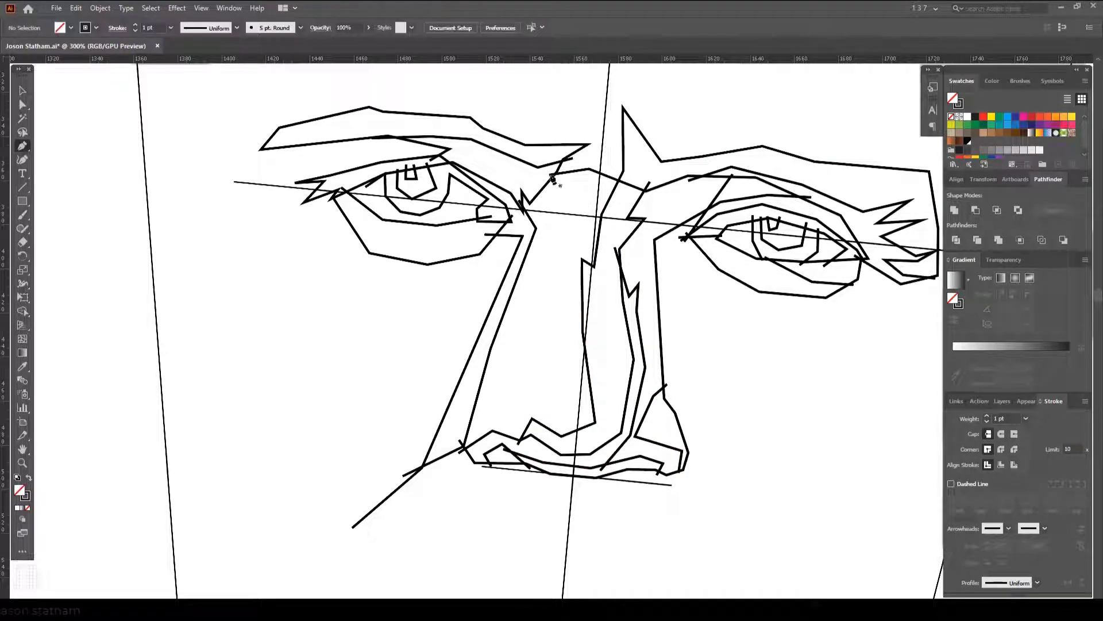
Draw a line down the nose bridge.
left_click(567, 278)
left_click(548, 295)
left_click(549, 381)
left_click(540, 413)
key("ctrl+shift+a")
Begin a contour line running down from the upper lip.
scroll(654, 388, "right", 2)
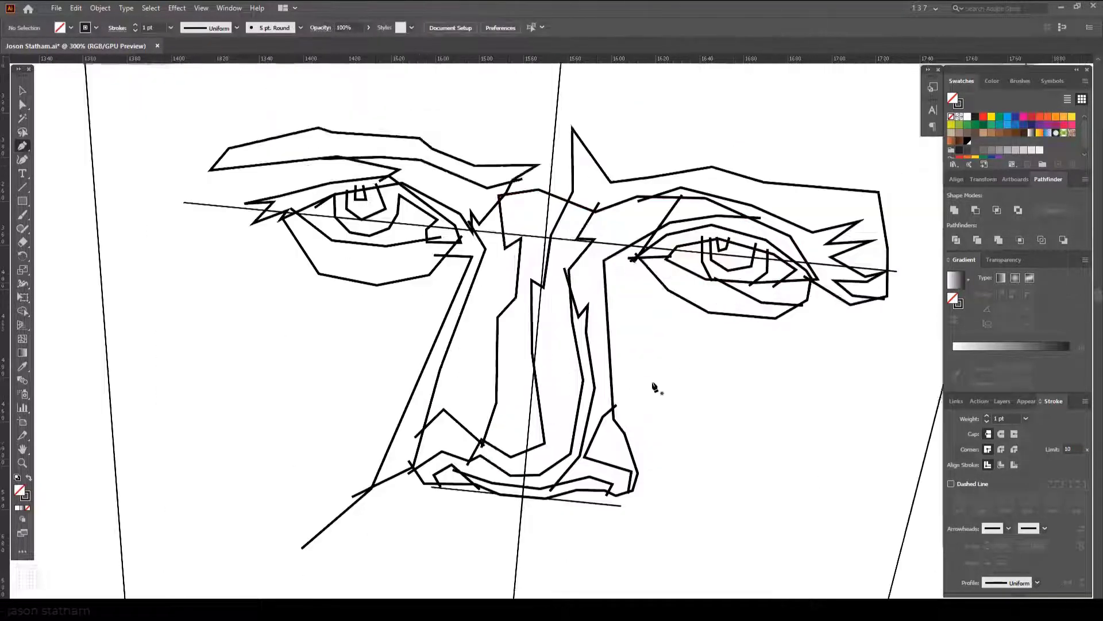
scroll(654, 388, "down", 3)
left_click(468, 393)
left_click(488, 415)
Finish the mouth line at the lip corner and add a cheek line below the right eye.
left_click(651, 433)
key("ctrl+shift+a")
left_click(759, 262)
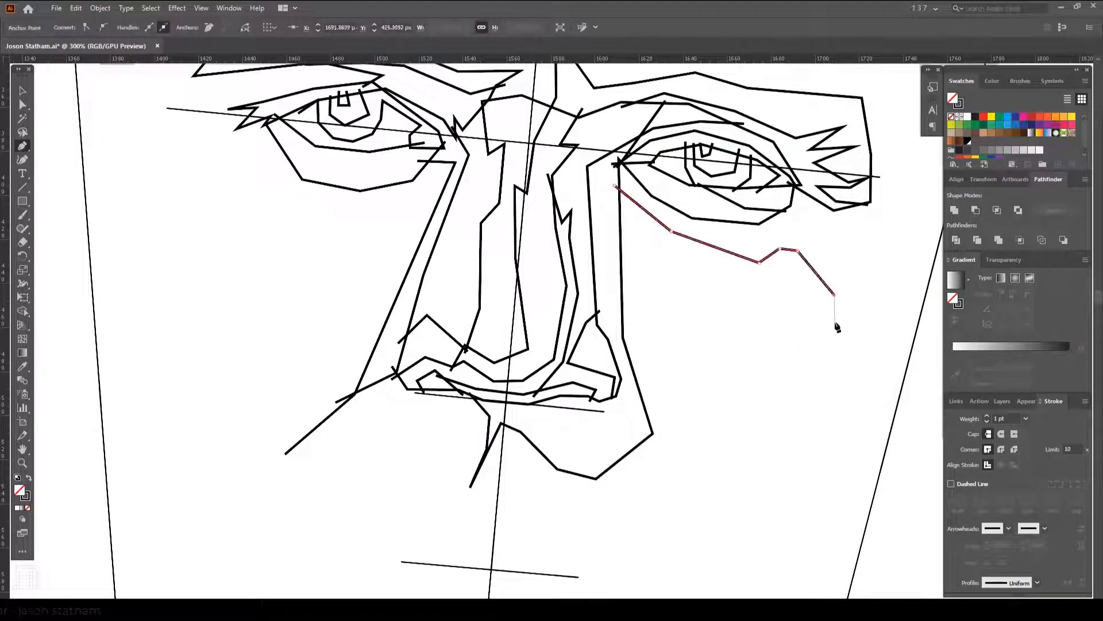
left_click(835, 296)
key("ctrl+shift+a")
Draw a three-point contour line down the left cheek.
left_click(706, 445)
scroll(732, 325, "down", 3)
scroll(567, 253, "up", 2)
left_click(523, 109)
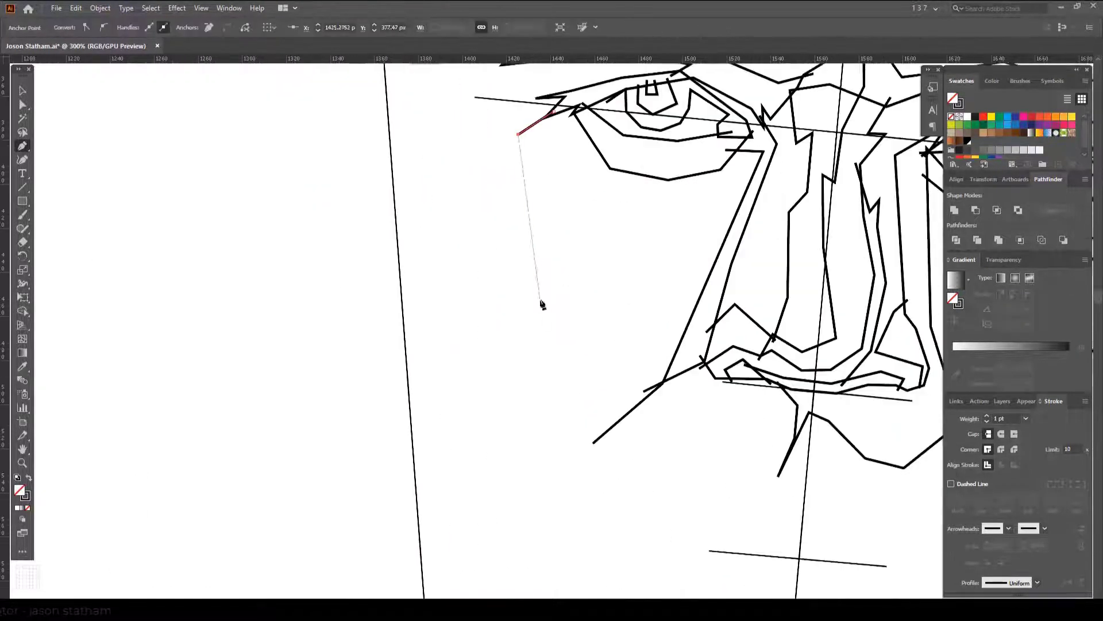
left_click(547, 289)
left_click(587, 380)
key("ctrl+shift+a")
Outline the left side of the jaw with four anchor points.
left_click(461, 328)
left_click(482, 304)
left_click(511, 301)
left_click(543, 353)
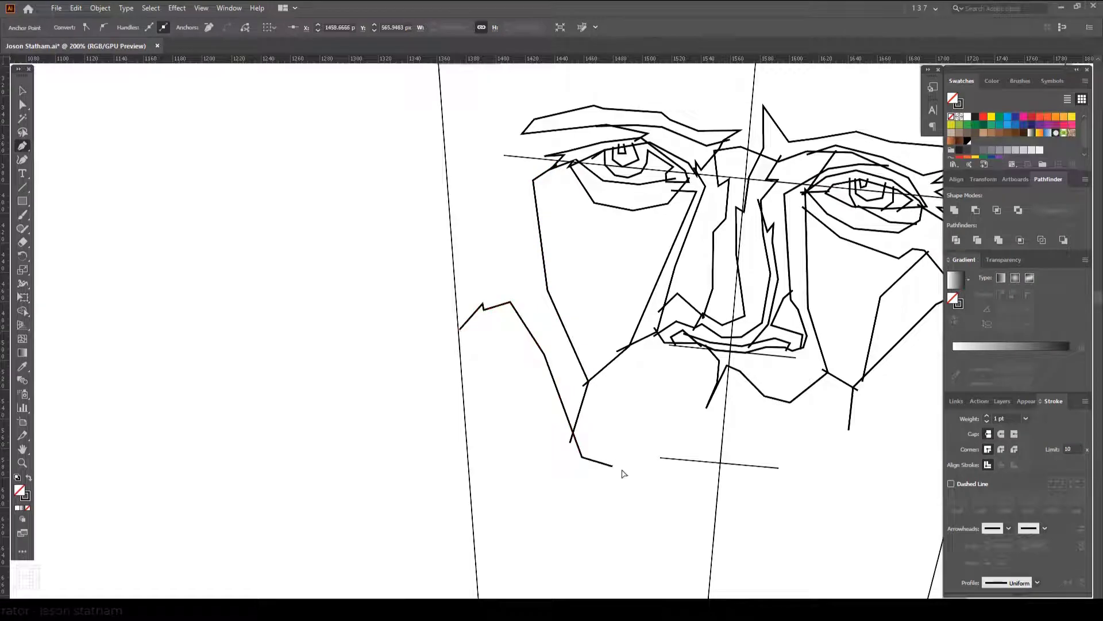
scroll(739, 455, "up", 2)
scroll(529, 485, "up", 2)
Trace the lip outline with angular corner points from one mouth corner to the other.
left_click(368, 472)
left_click(365, 452)
left_click(381, 424)
left_click(437, 441)
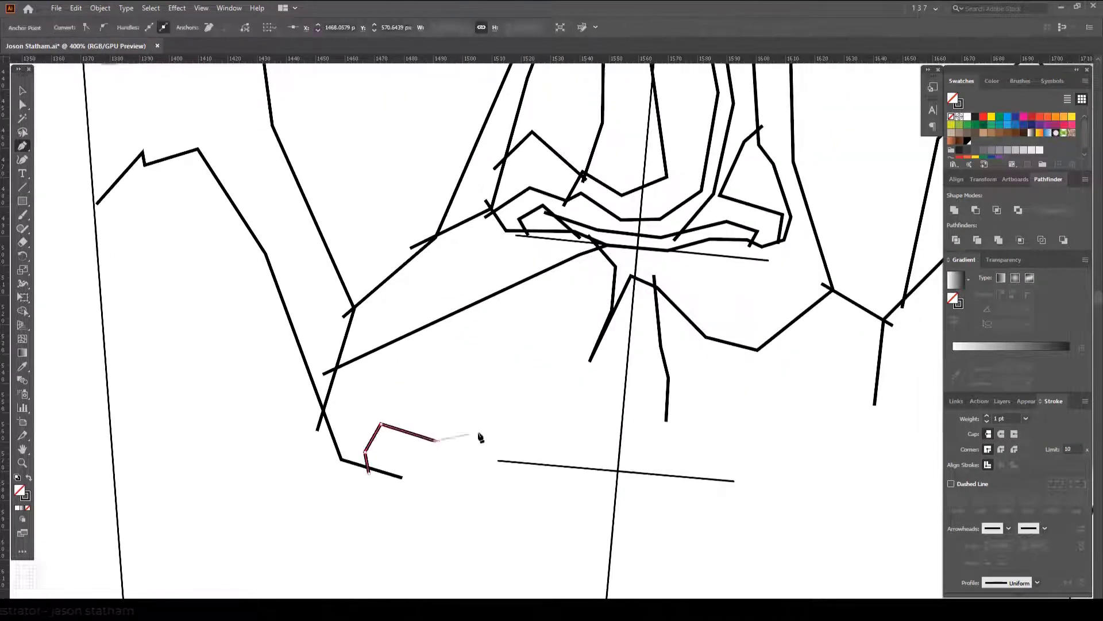
left_click(663, 415)
left_click(696, 442)
scroll(698, 445, "down", 1)
left_click(750, 429)
left_click(701, 447)
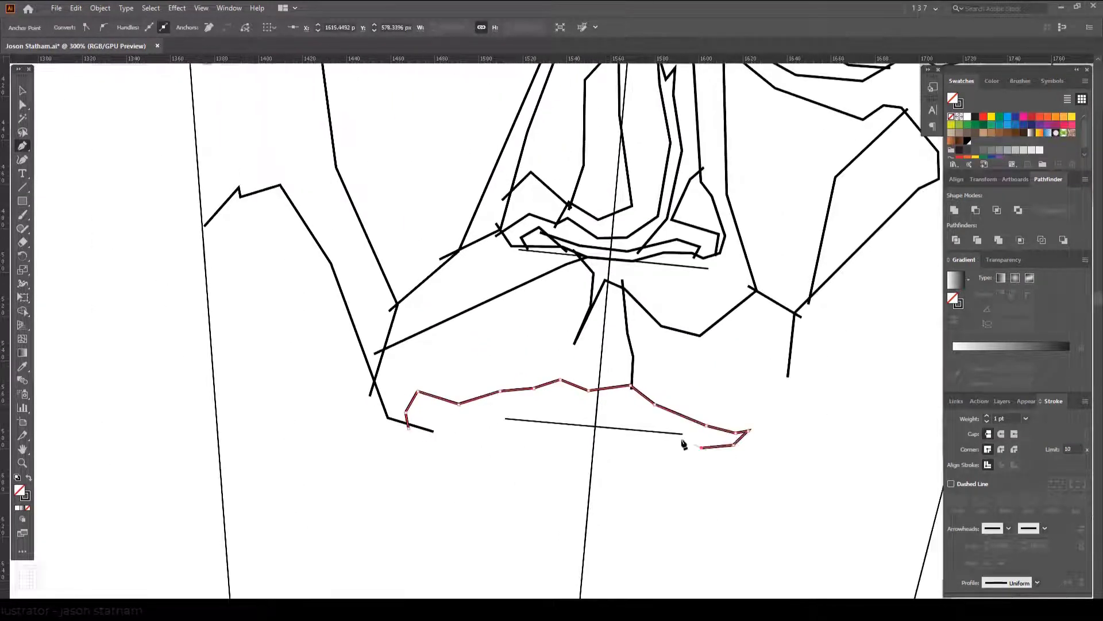
left_click(463, 413)
Draw the chin line, lower-lip corners, a spike below the lip and a jagged under-chin line.
left_click(431, 394)
left_click(443, 542)
scroll(443, 542, "up", 1)
left_click(363, 294)
left_click(523, 353)
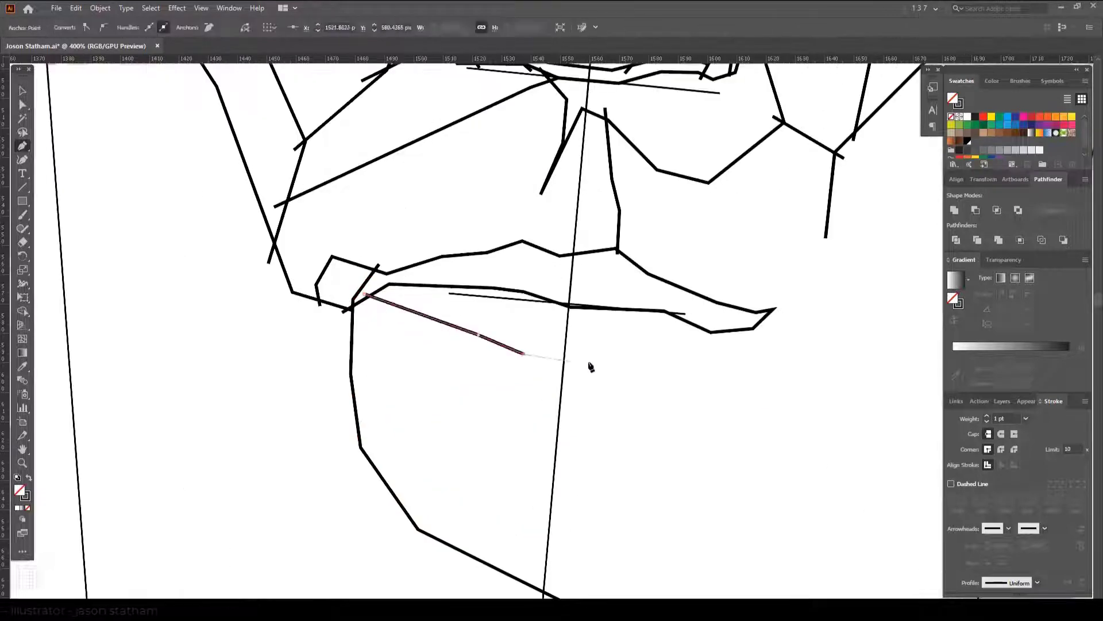
left_click(596, 361)
left_click(712, 349)
left_click(560, 384)
left_click(575, 449)
left_click(664, 344)
Add a short three-point line beside the lips.
scroll(437, 327, "down", 1)
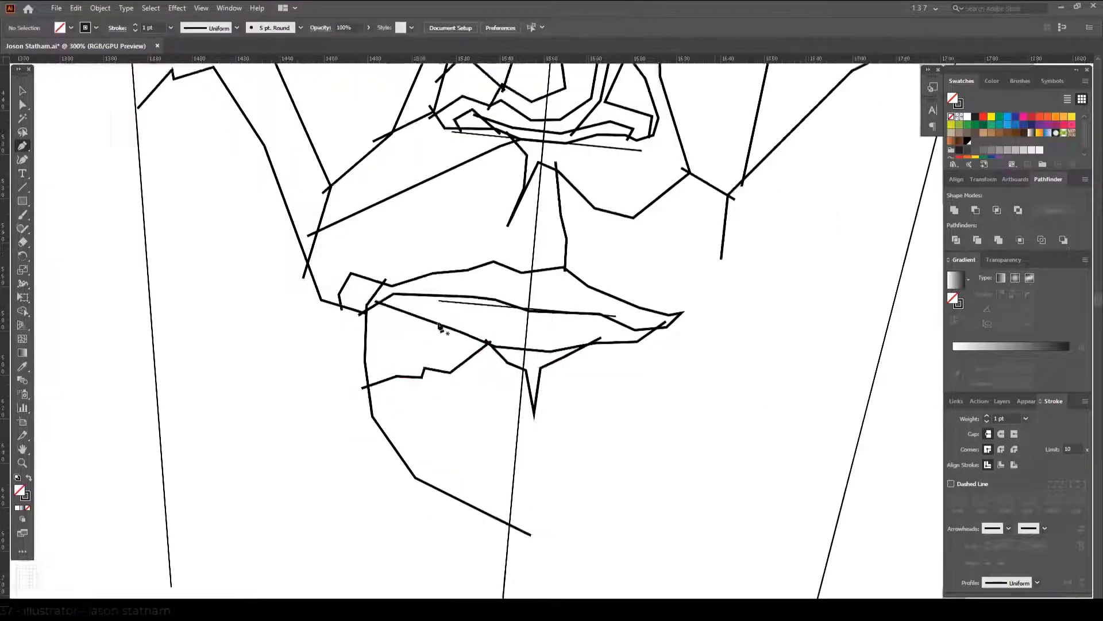
left_click_drag(439, 326, 363, 413)
left_click(435, 395)
left_click(469, 374)
left_click(649, 328)
scroll(677, 374, "down", 1)
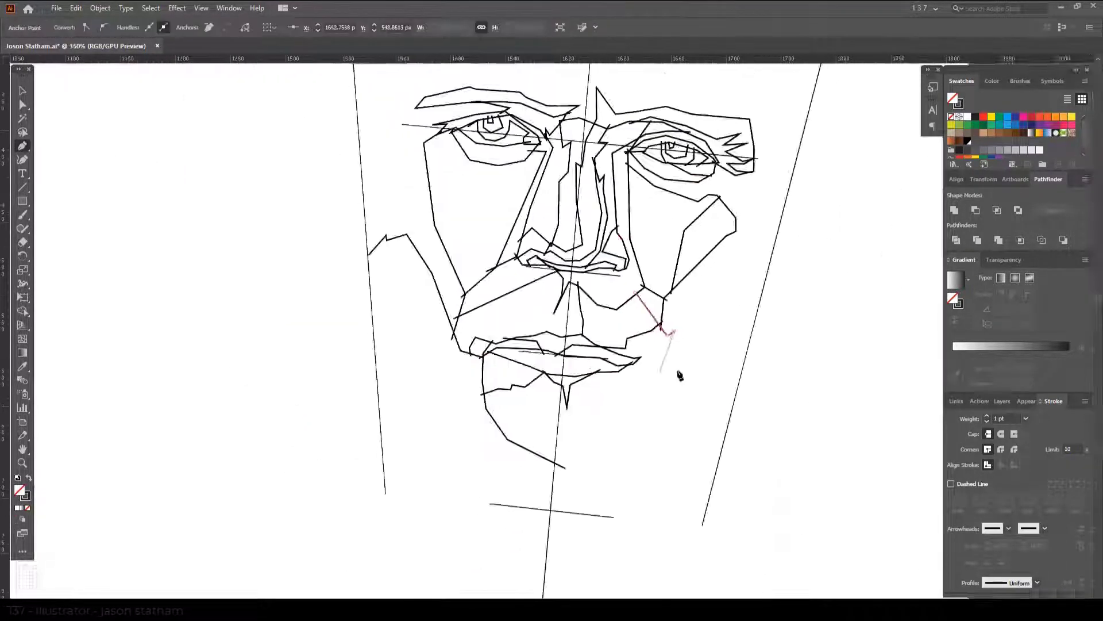
scroll(621, 436, "up", 1)
Draw a jagged line with many corner points along the jaw.
left_click(621, 436)
left_click(515, 454)
left_click(498, 474)
left_click(534, 428)
left_click(560, 415)
left_click(562, 388)
left_click(582, 379)
left_click(611, 392)
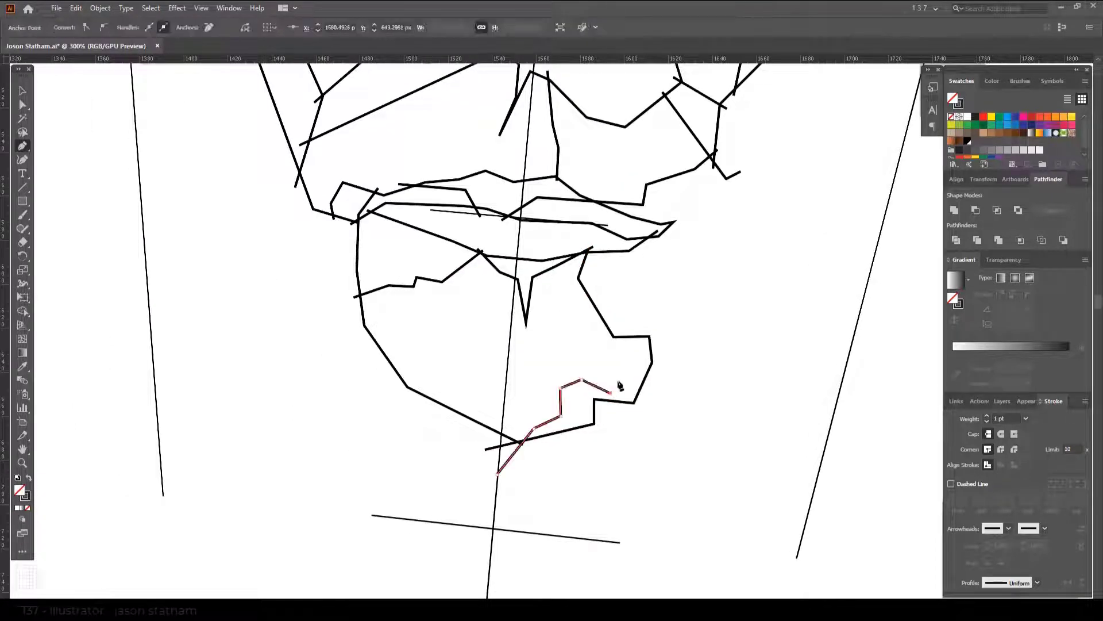
left_click(452, 308, "ctrl")
scroll(511, 376, "down", 1)
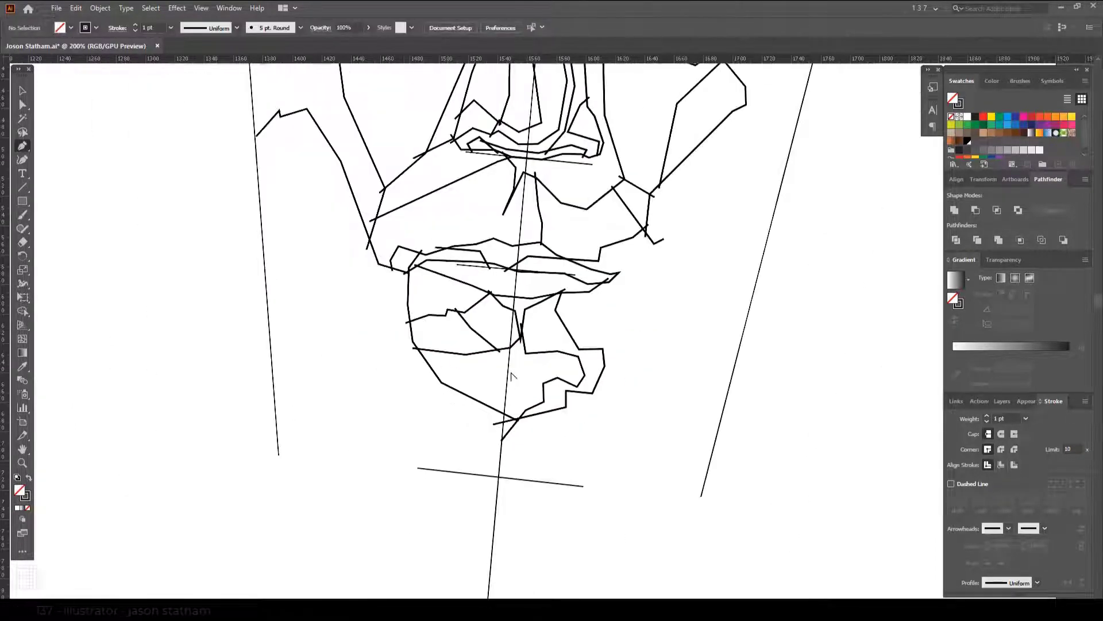
scroll(376, 251, "down", 1)
Trace the left jaw edge down to the chin with five points.
left_click(352, 214)
left_click(401, 384)
left_click(422, 501)
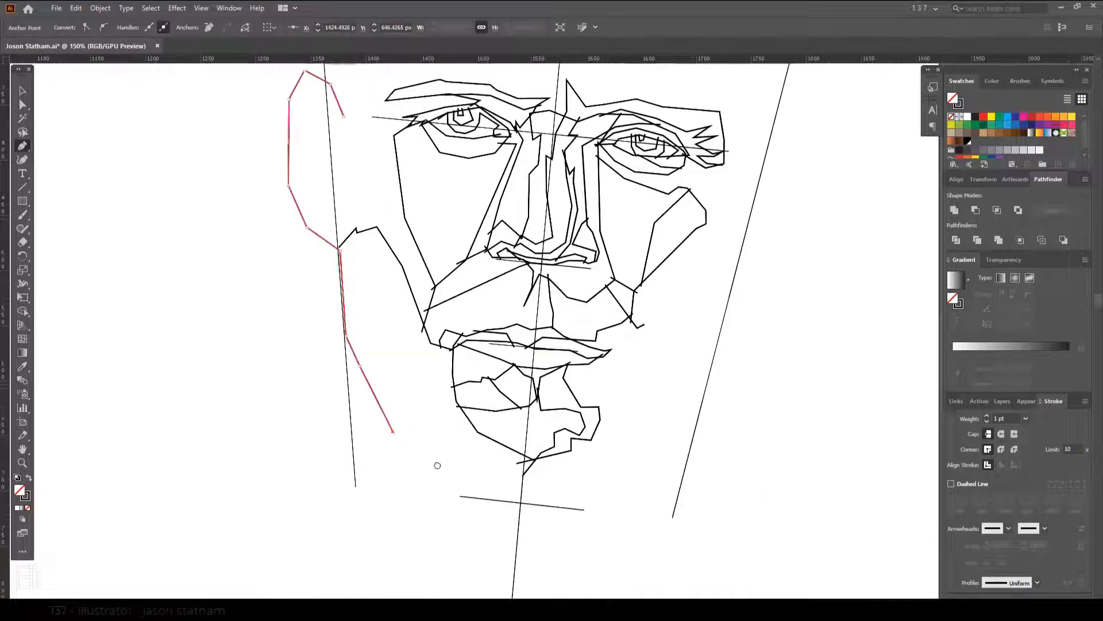
left_click(448, 470)
left_click(498, 477)
scroll(698, 294, "up", 3)
Start a zigzag hairline path above the forehead, continuing left and down.
left_click(714, 234)
scroll(714, 234, "up", 3)
left_click(694, 365)
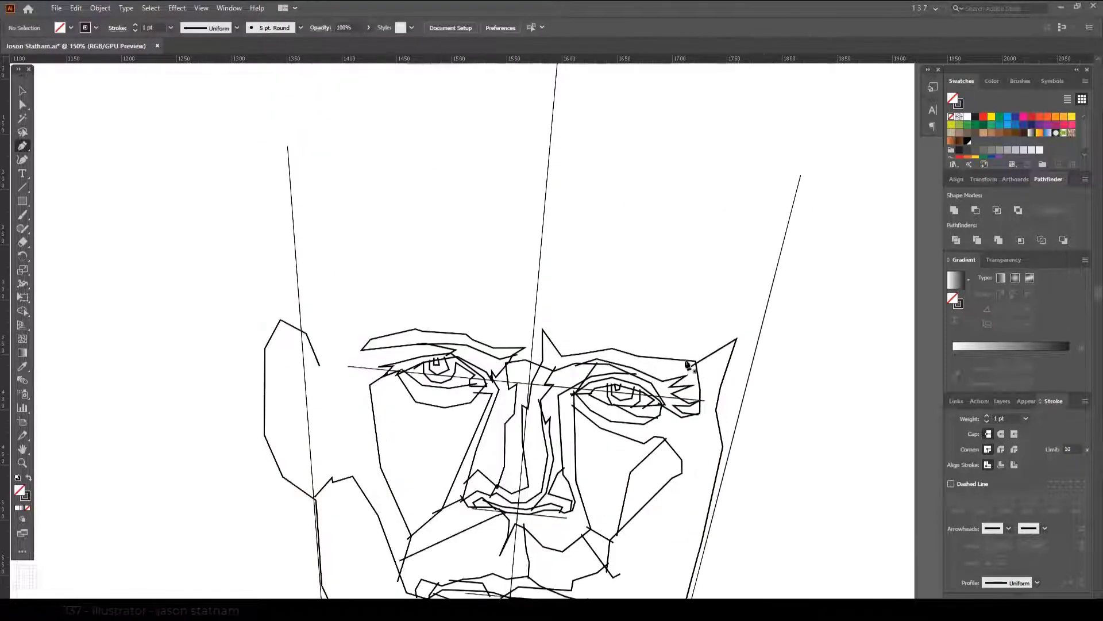
scroll(695, 365, "up", 3)
left_click(731, 401)
left_click(552, 191)
left_click(476, 206)
left_click(393, 268)
left_click(379, 281)
scroll(379, 284, "up", 2)
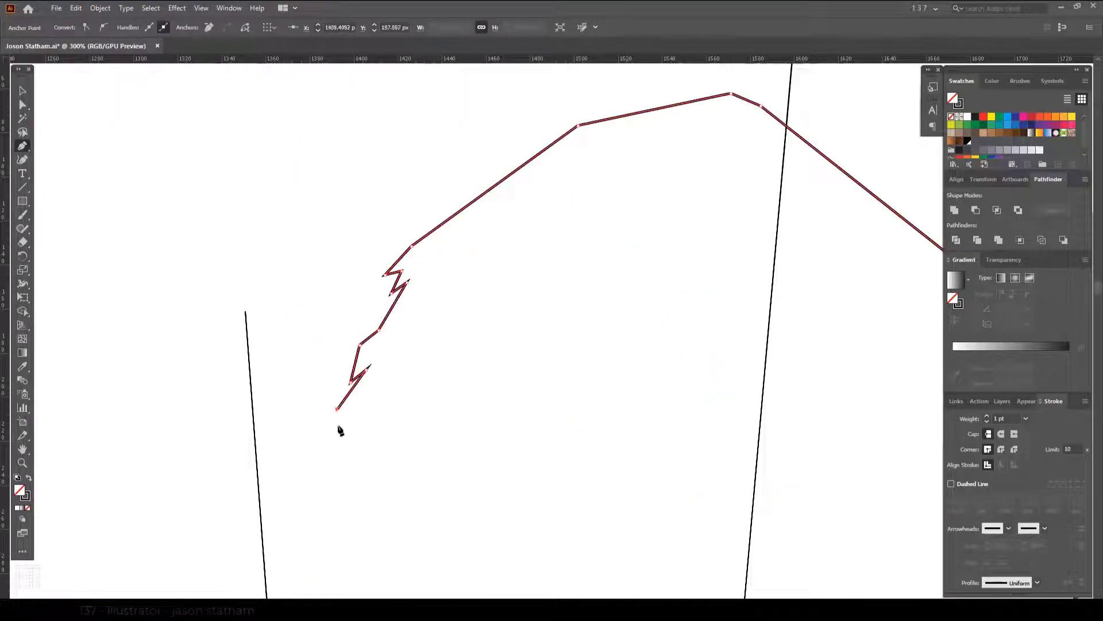
Continue the zigzag hairline with two more points down the hair edge.
scroll(340, 431, "down", 3)
left_click(338, 370)
scroll(362, 382, "down", 3)
left_click(395, 247)
scroll(382, 306, "down", 3)
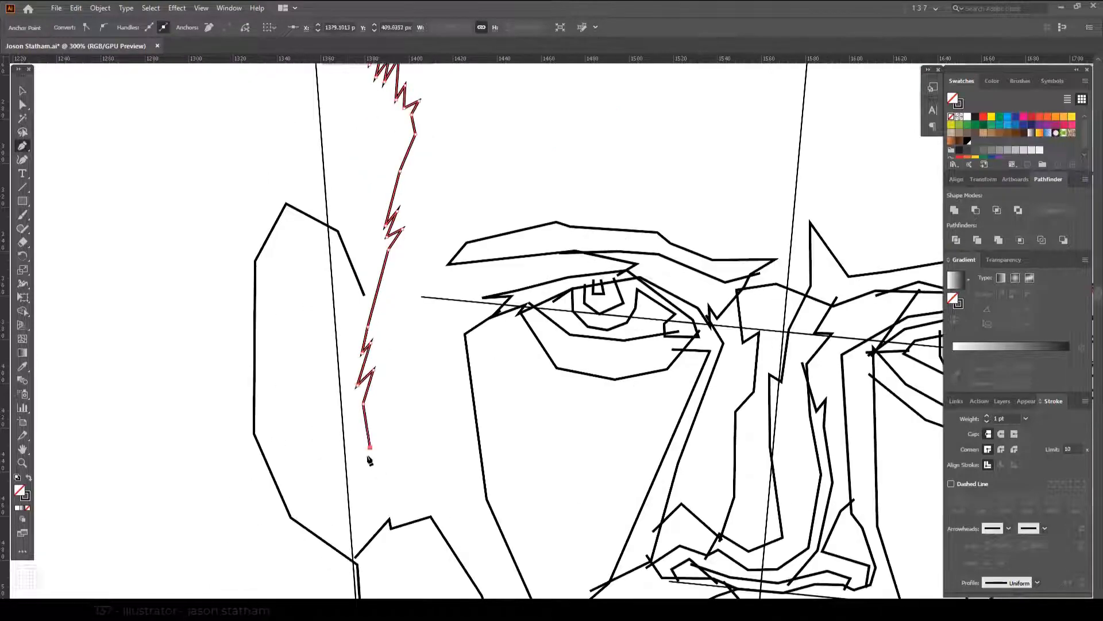
scroll(370, 460, "down", 2)
scroll(373, 396, "up", 3)
Draw a short four-point line above the eyebrow.
left_click(398, 280)
left_click(438, 245)
left_click(500, 241)
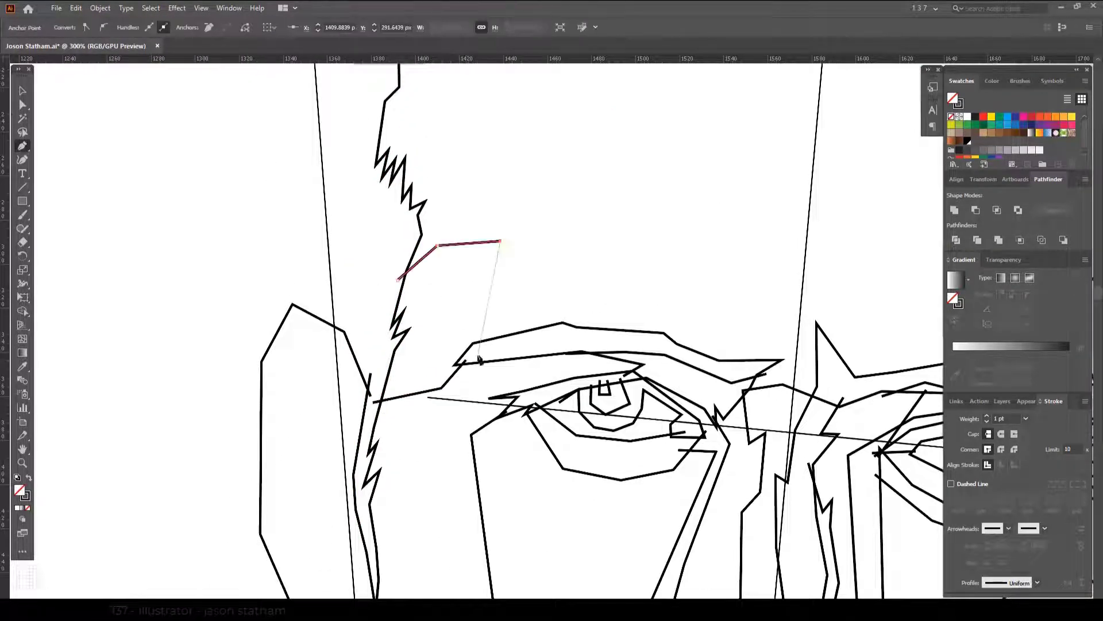
left_click(480, 359)
scroll(480, 359, "down", 5)
scroll(569, 264, "up", 3)
scroll(569, 264, "up", 3)
Draw a zigzag hair edge starting by the temple.
left_click(330, 460)
left_click(313, 289)
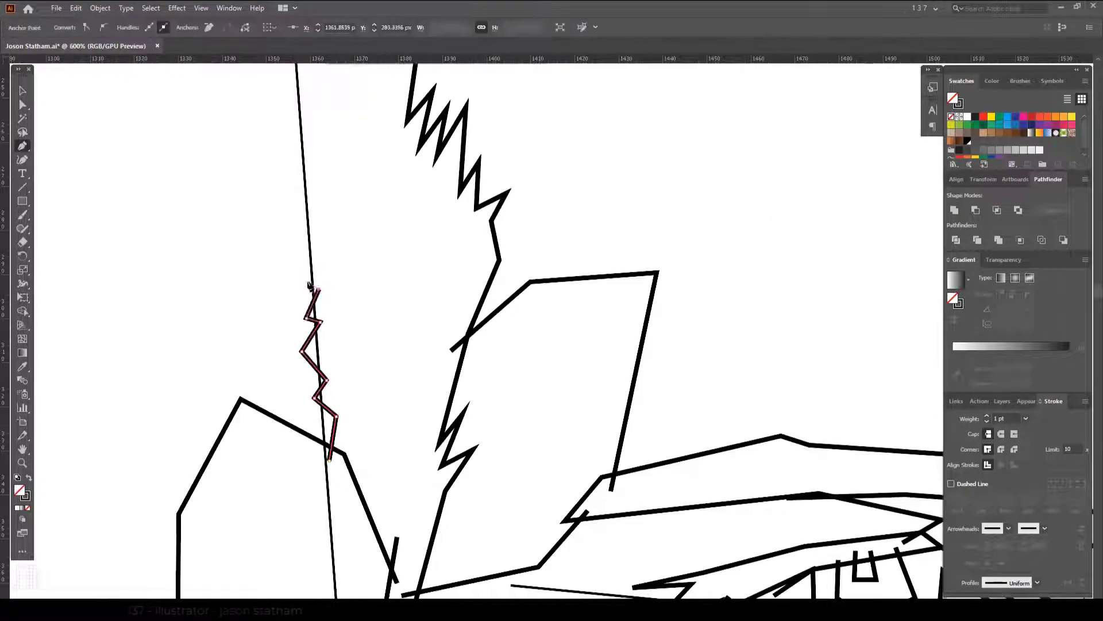
left_click(318, 252)
left_click(323, 190)
left_click(304, 162)
scroll(344, 230, "up", 5)
left_click(411, 447)
left_click(381, 441)
scroll(462, 200, "up", 3)
scroll(519, 457, "up", 4)
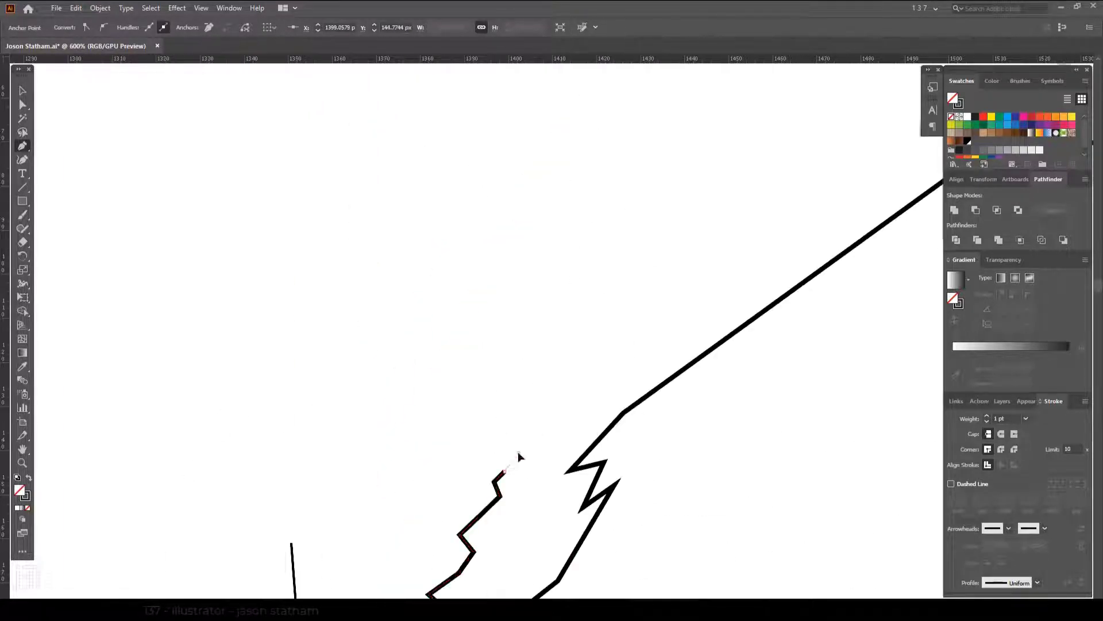
scroll(677, 285, "left", 3)
scroll(616, 359, "down", 2)
Extend the zigzag hair edge around the crown and down the side of the head.
left_click(828, 321)
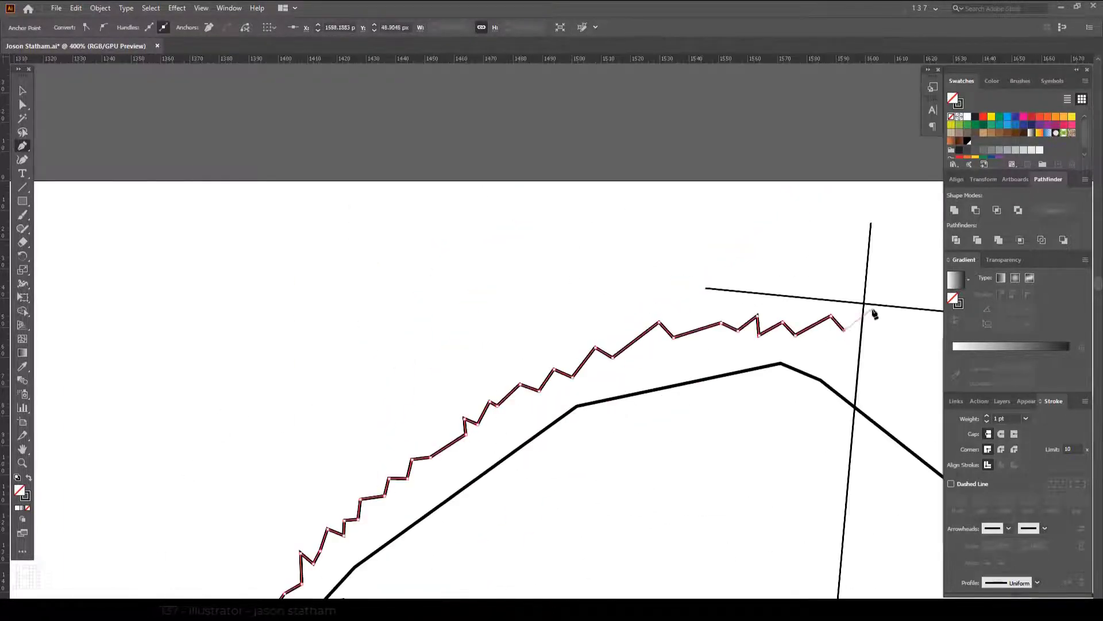
scroll(834, 321, "right", 5)
left_click(668, 361)
left_click(685, 393)
scroll(690, 373, "down", 5)
left_click(714, 327)
scroll(724, 333, "down", 5)
scroll(732, 353, "down", 5)
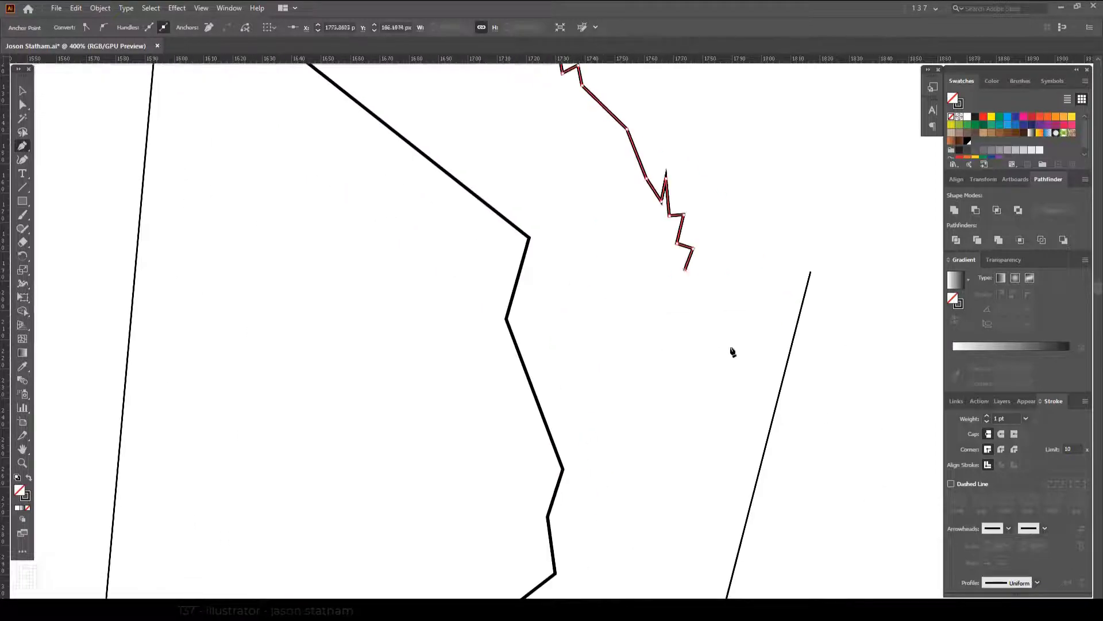
left_click(710, 361)
scroll(689, 441, "down", 3)
scroll(500, 517, "down", 3)
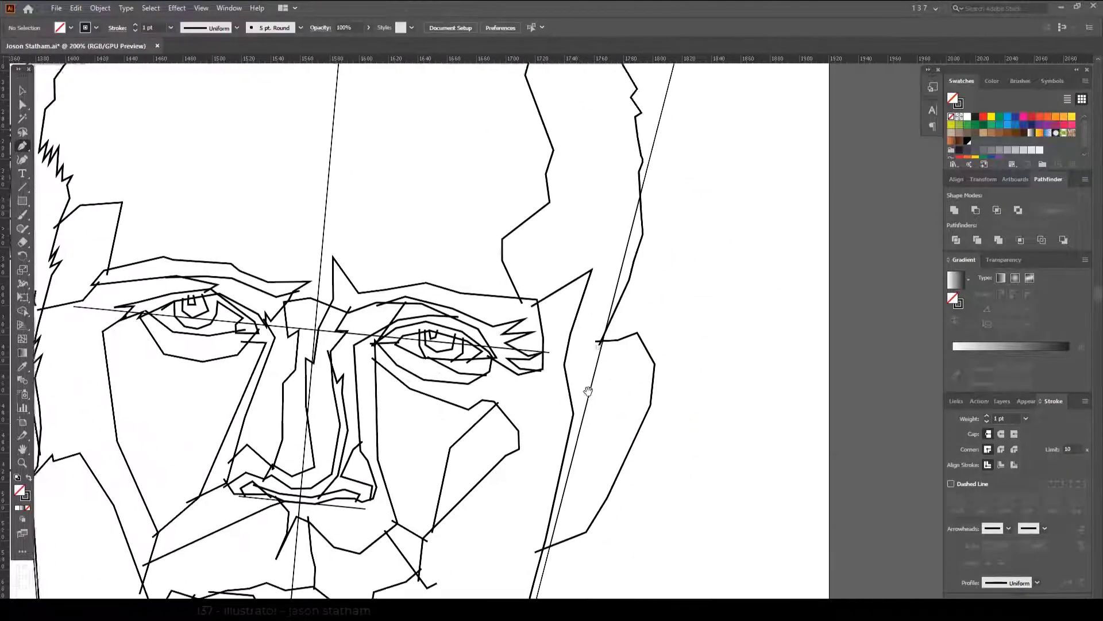
Draw an inner hairline contour along the top of the head.
left_click(446, 412)
left_click(509, 394)
scroll(539, 279, "up", 5)
left_click(671, 345)
left_click(621, 269)
left_click(551, 193)
left_click(437, 196)
left_click(299, 306)
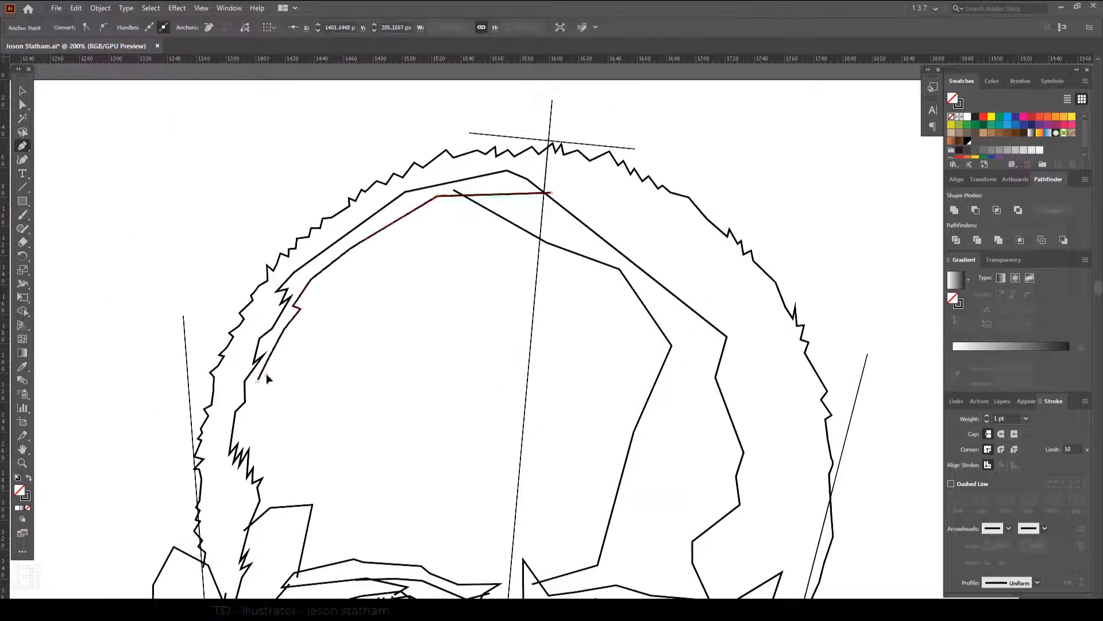
Draw a four-point line along the brow and end the path.
left_click(414, 209)
scroll(503, 357, "down", 5)
left_click(598, 138)
left_click(648, 216)
left_click(520, 327)
key("Return")
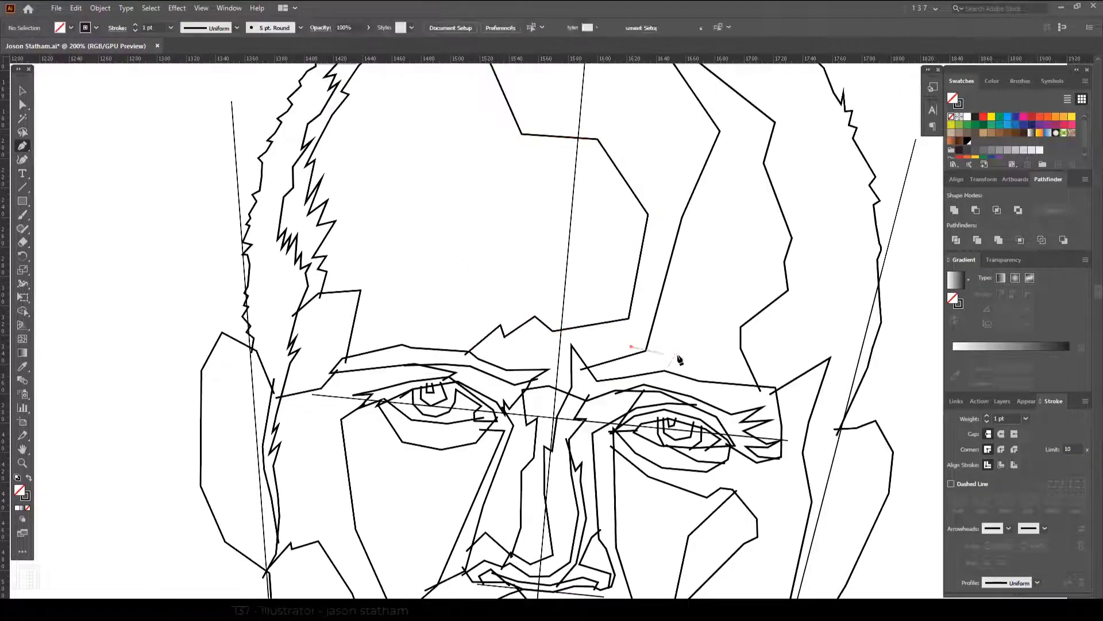
Trace the right cheek line with zigzag stubble points running down to the jaw.
scroll(833, 322, "down", 5)
left_click(680, 225)
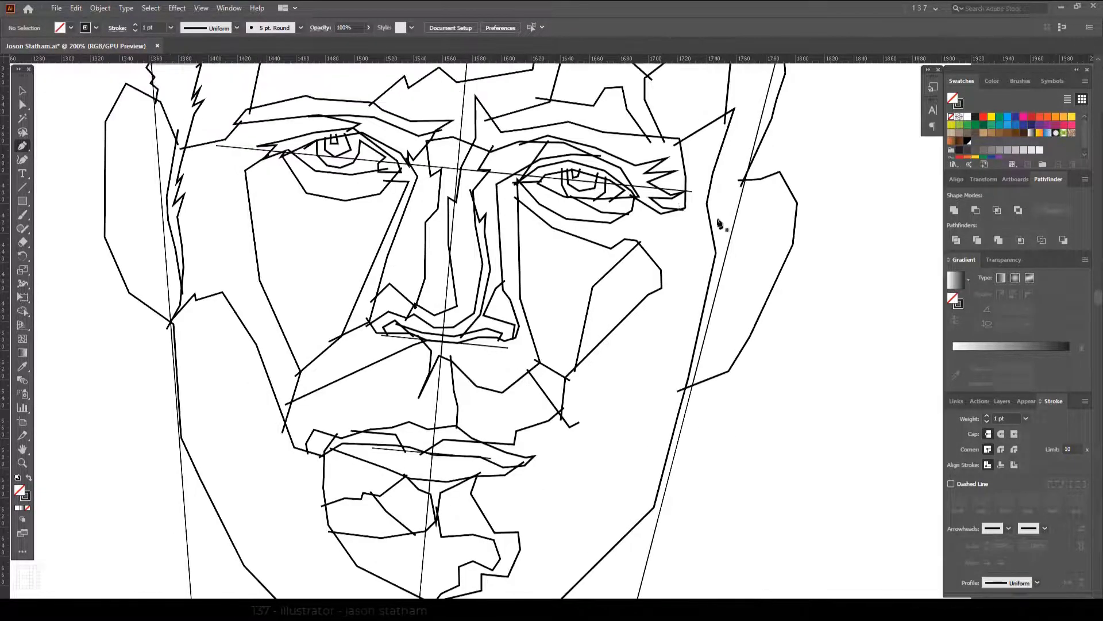
left_click(693, 205)
scroll(708, 262, "down", 2)
left_click(638, 191)
left_click(652, 179)
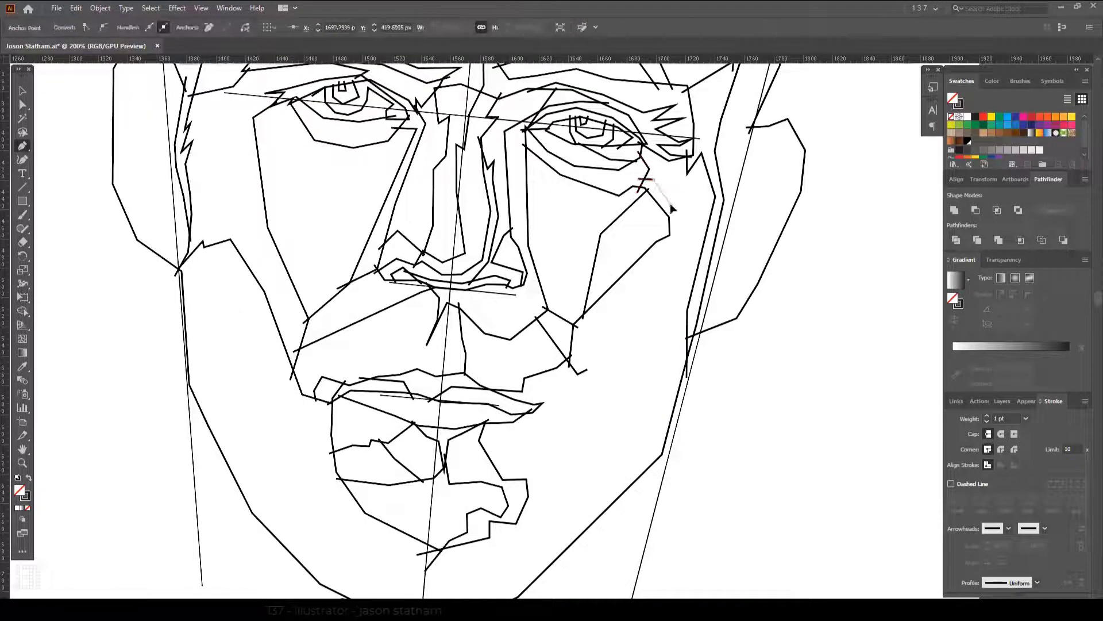
left_click(610, 386)
scroll(610, 387, "down", 5)
left_click(627, 337)
left_click(601, 381)
left_click(559, 447)
left_click(556, 425)
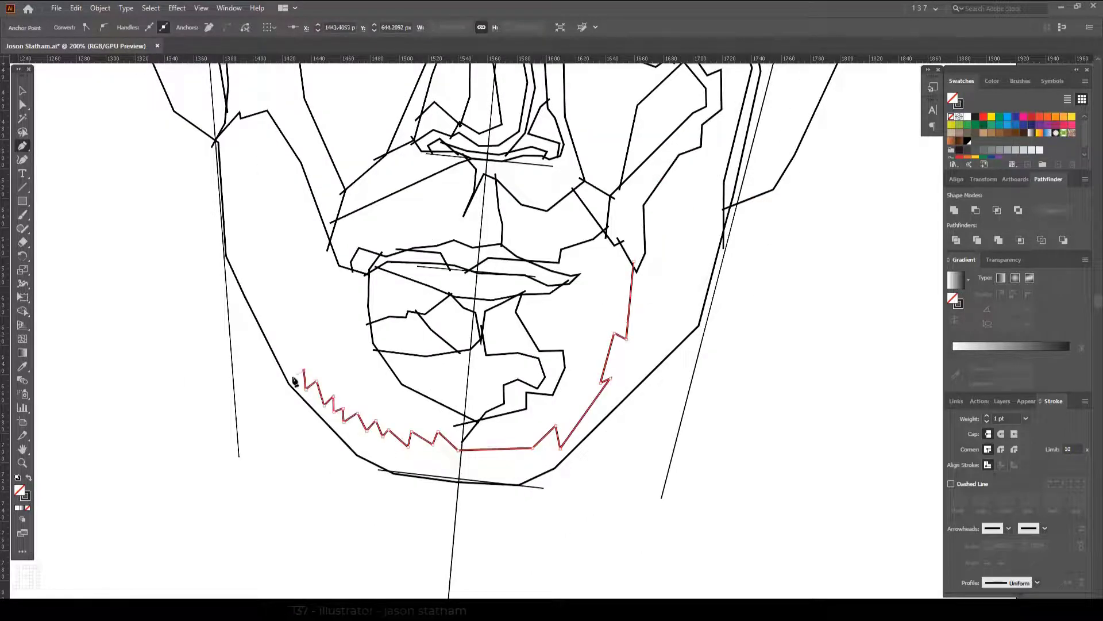
left_click(283, 346)
Trace the left cheek line down toward the chin and end the path.
left_click(228, 119)
left_click(230, 217)
left_click(249, 271)
left_click(257, 249)
left_click(284, 312)
left_click(437, 422)
key("Escape")
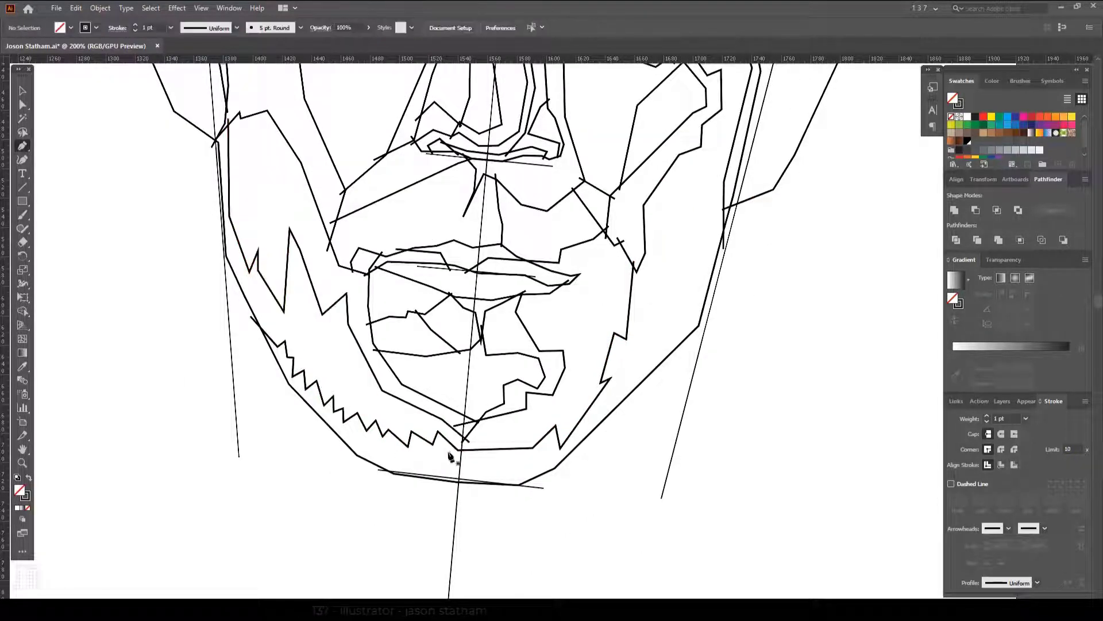
Draw a zigzag beard path along the jaw from the left head edge.
scroll(437, 423, "down", 3)
scroll(406, 463, "up", 3)
left_click(375, 134)
left_click(330, 455)
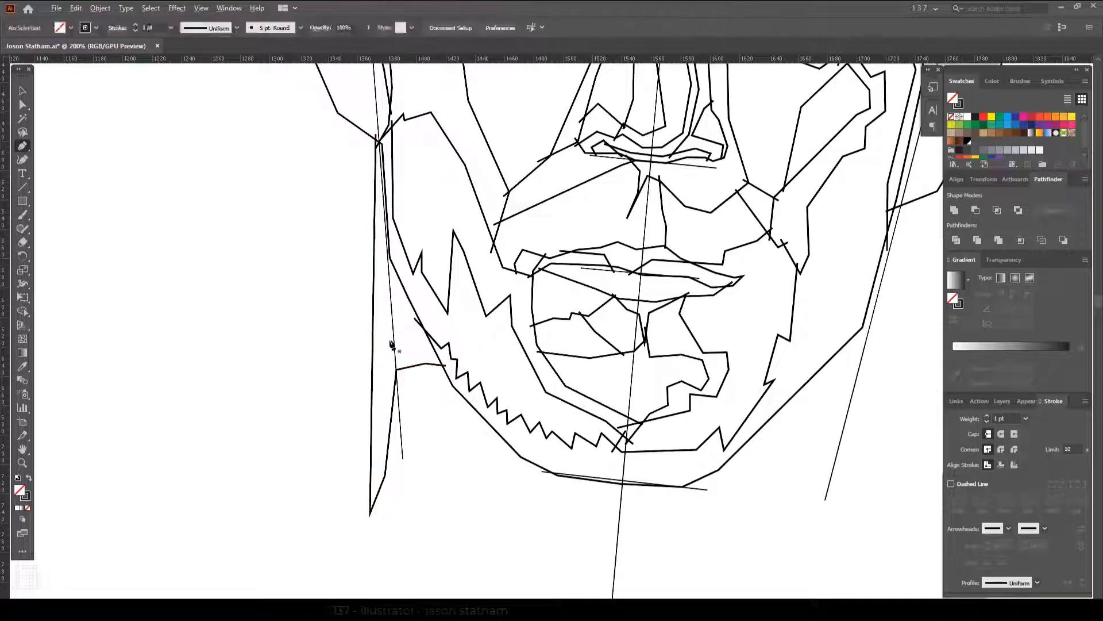
scroll(362, 424, "down", 5)
left_click(405, 303)
left_click(284, 422)
left_click(400, 465)
left_click(530, 440)
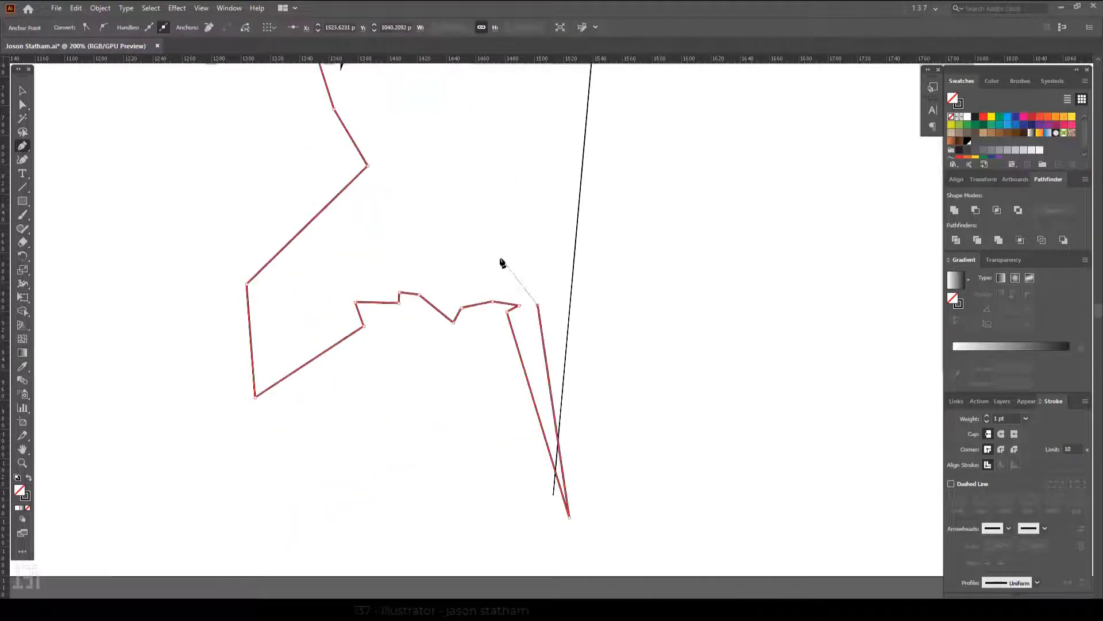
scroll(500, 258, "up", 3)
Outline a closed facet shape to the left of the neck.
left_click(343, 255)
left_click(299, 290)
left_click(269, 351)
left_click(310, 293)
left_click(343, 255)
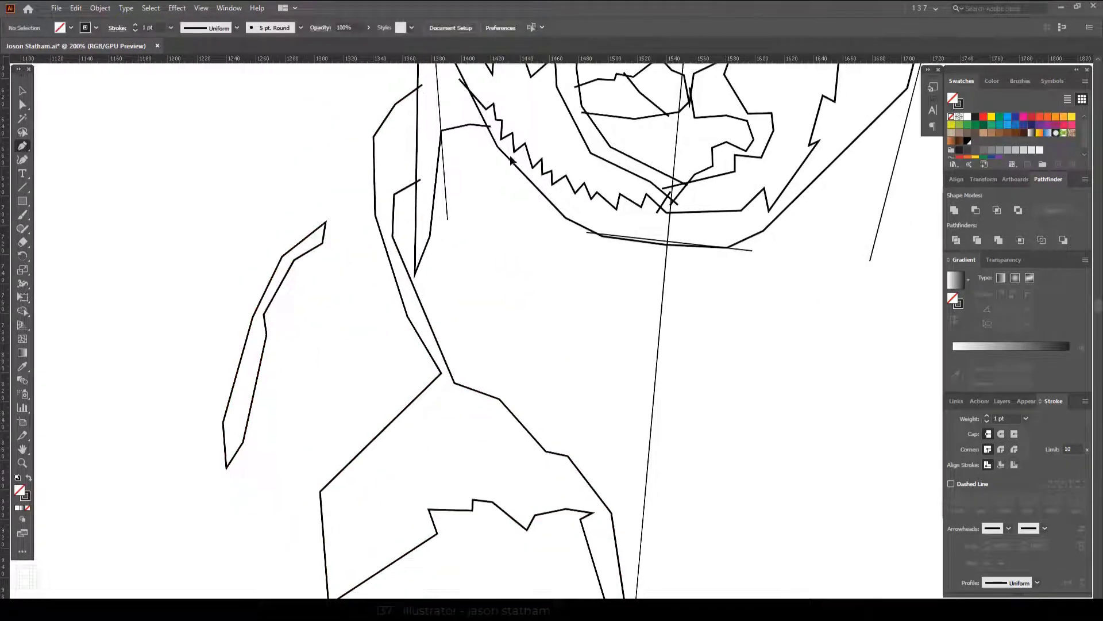
scroll(402, 287, "down", 4)
Trace the angular neck line from the jaw down toward the shoulder.
left_click(621, 331)
scroll(621, 325, "up", 2)
left_click(559, 216)
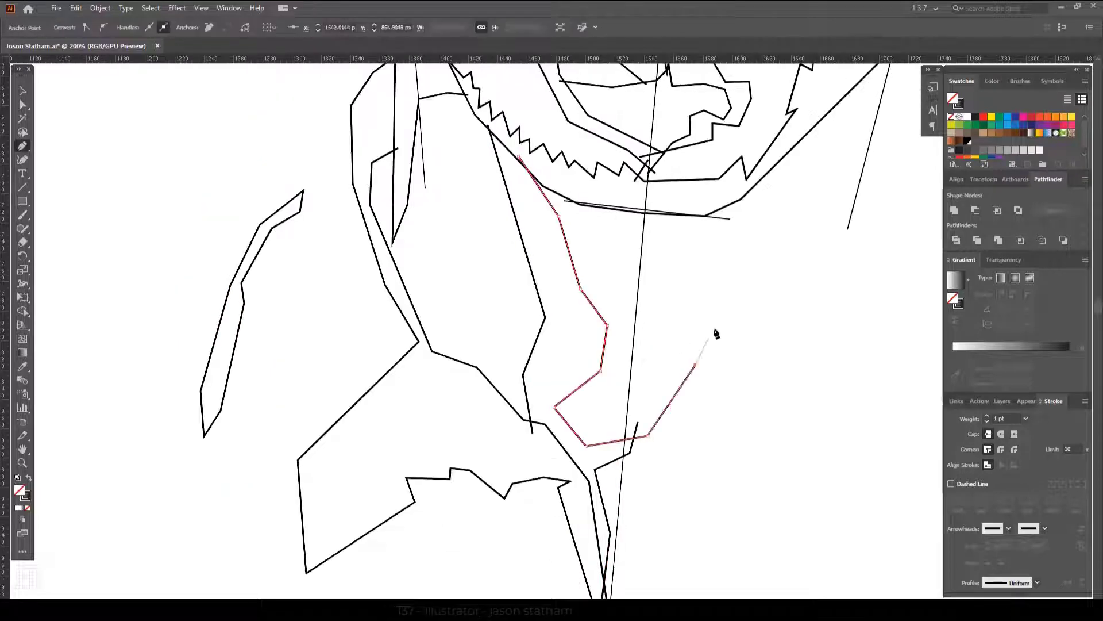
key("ctrl+minus")
left_click(601, 221)
left_click(632, 259)
left_click(690, 312)
left_click(733, 371)
left_click(737, 410)
scroll(727, 419, "down", 3)
left_click(636, 486)
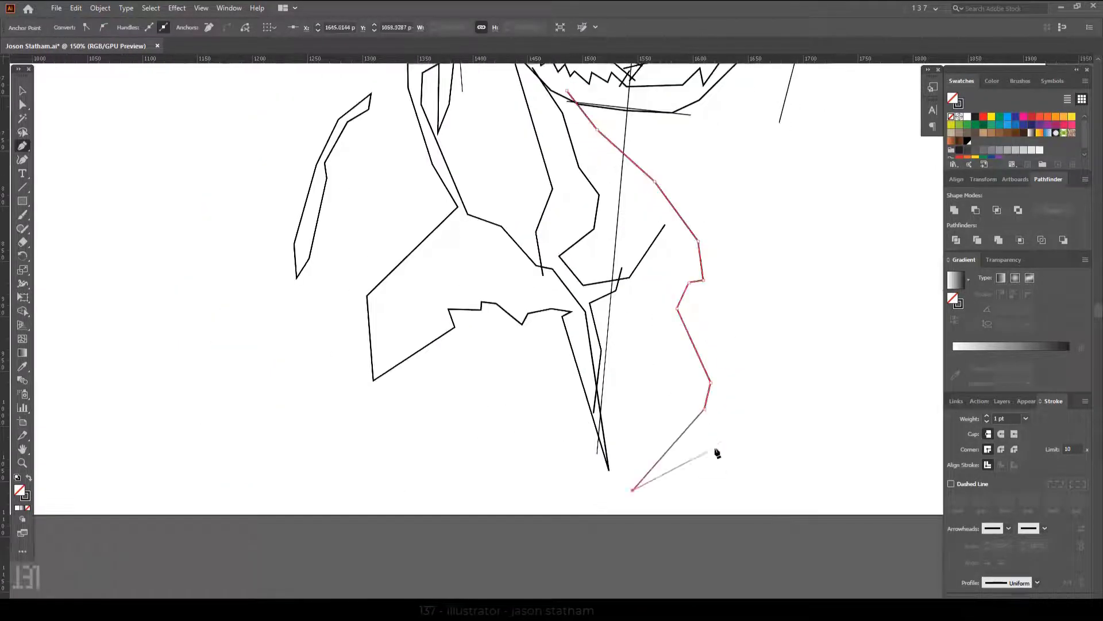
left_click(712, 441)
scroll(718, 454, "up", 3)
left_click(793, 427)
left_click(841, 444)
Add shoulder, collar and shirt-opening lines, then zoom out to 66.67%.
left_click(786, 83)
left_click(791, 138)
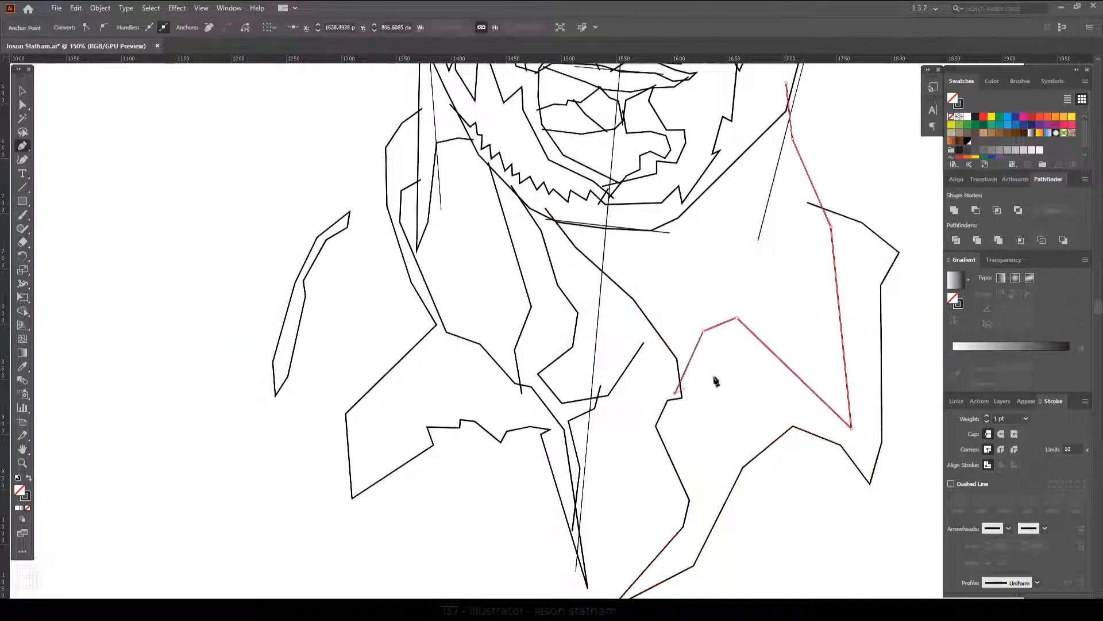
left_click(727, 328)
left_click(793, 136)
left_click(540, 238)
left_click(671, 448)
left_click(591, 588)
left_click(645, 535)
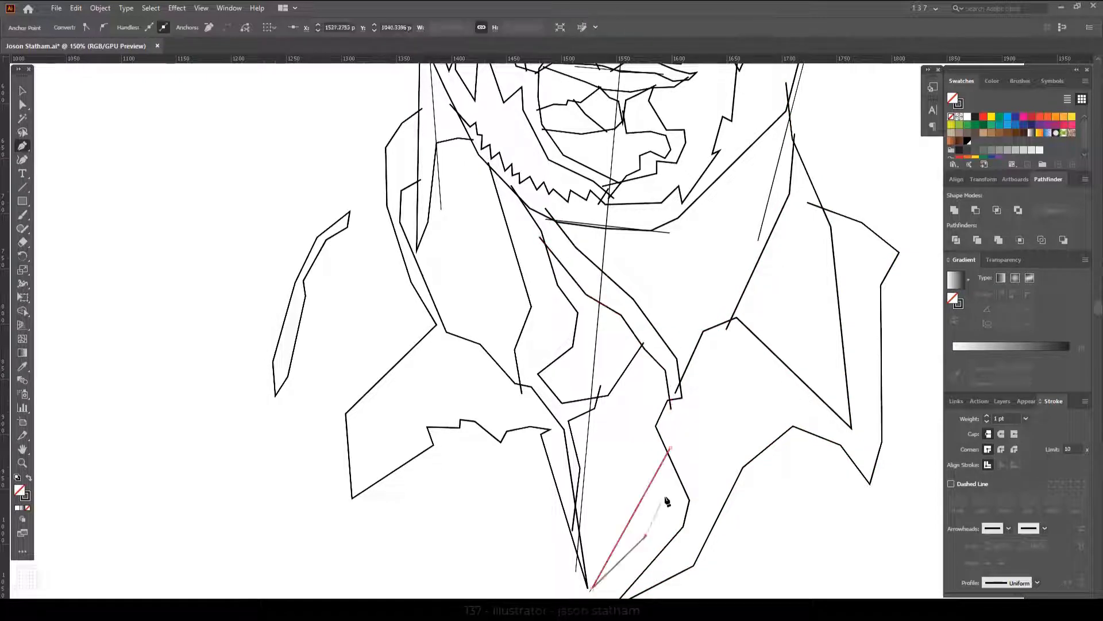
key("v")
key("ctrl+minus")
key("ctrl+minus")
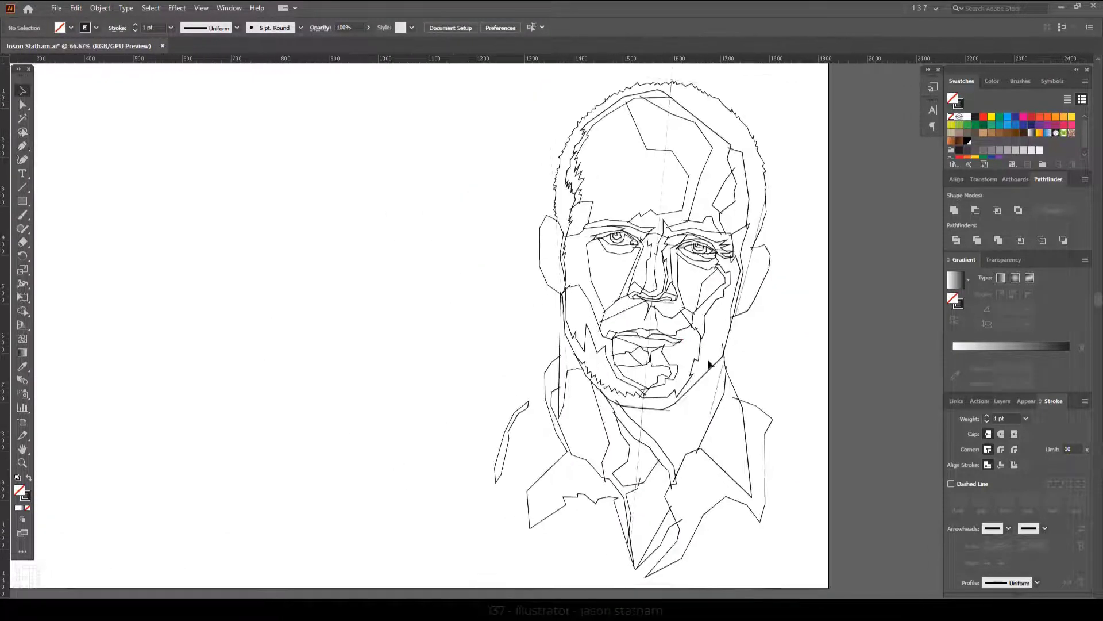
Select all line art for Live Paint and set the fill to C0 M10 Y20 K0.
left_click_drag(709, 363, 798, 369)
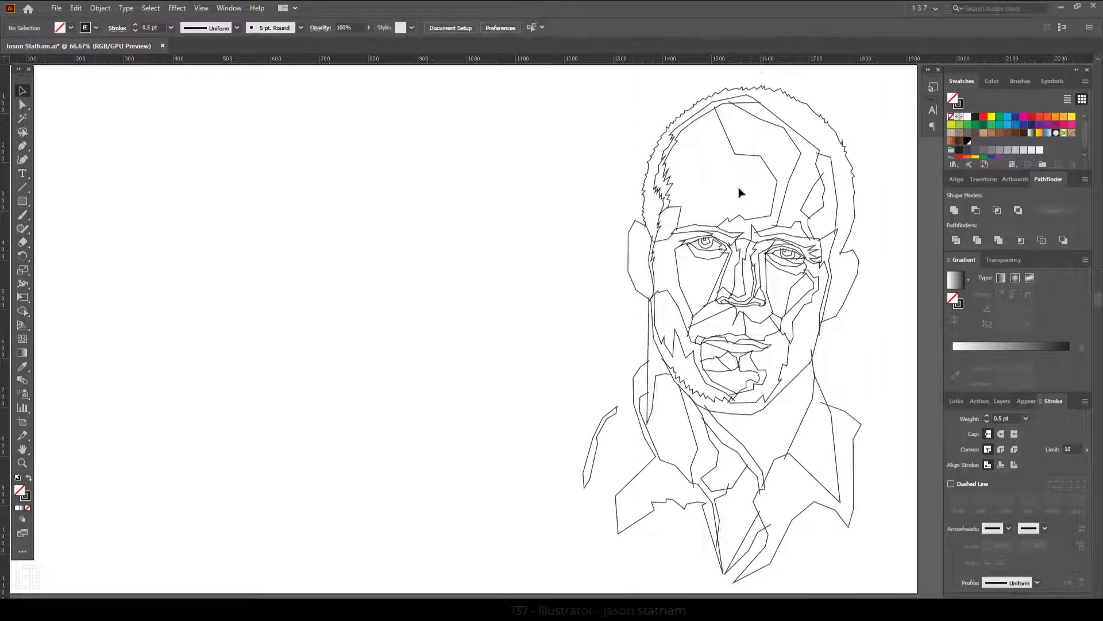
left_click_drag(531, 70, 890, 586)
key("shift+m")
key("ctrl+h")
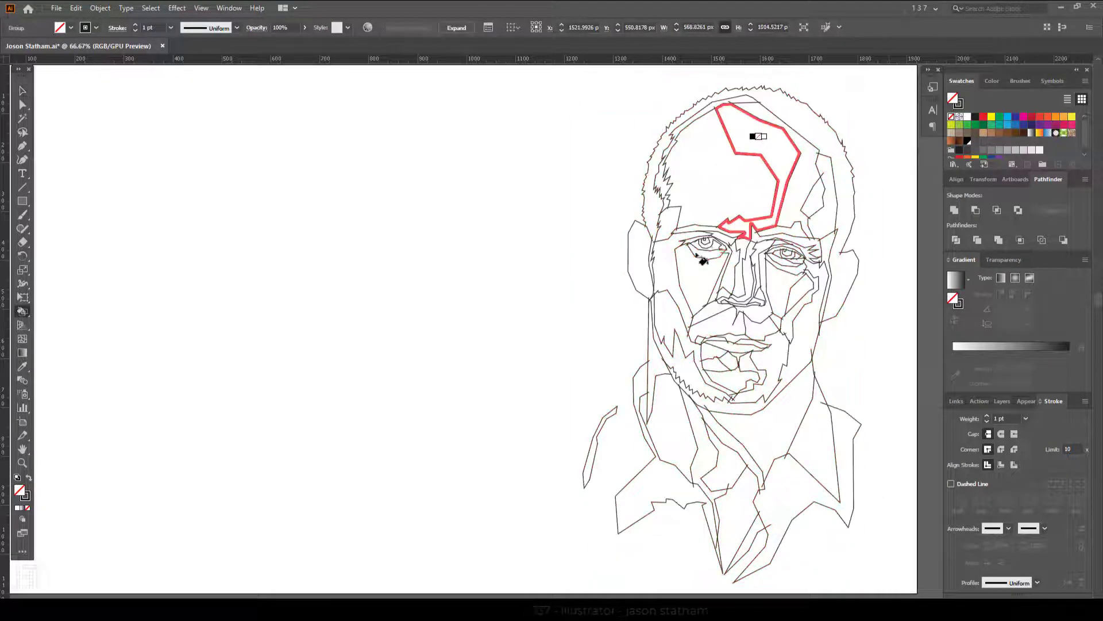
left_click(991, 117)
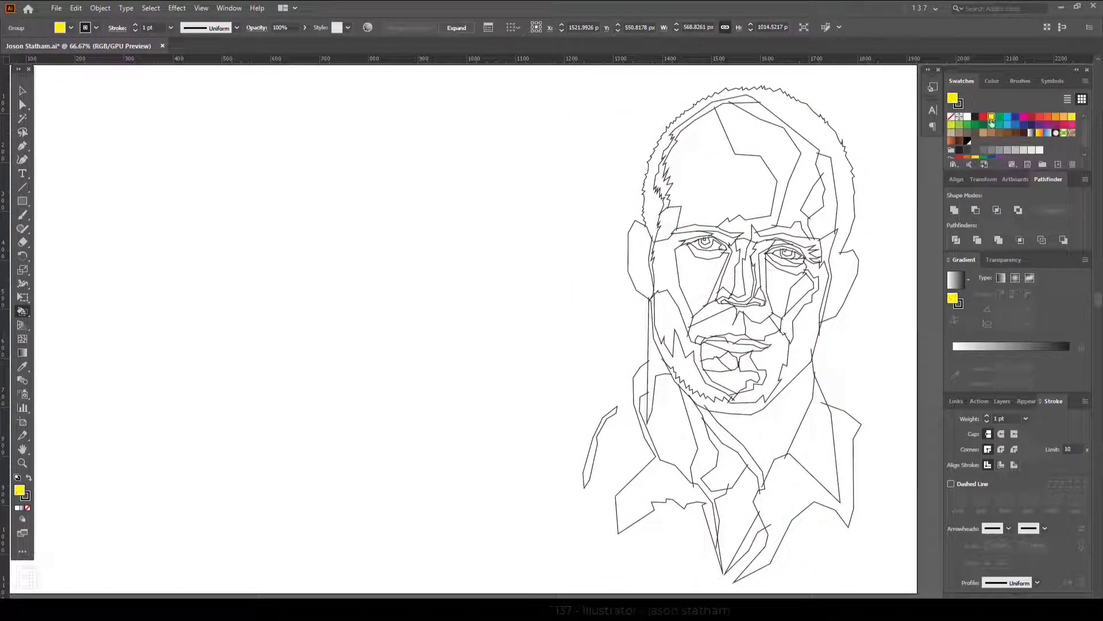
left_click(993, 80)
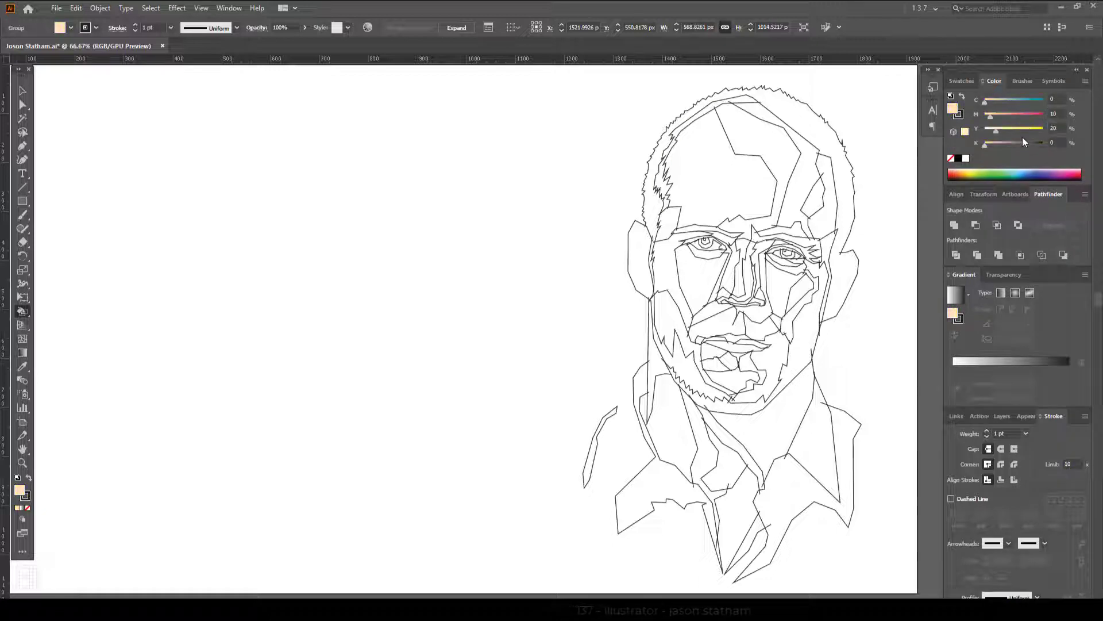
Paint forehead, cheek, nose, lip and neck facets peach, then a right-forehead facet with yellow 50.
left_click(722, 188)
left_click(698, 280)
scroll(698, 280, "up", 3)
scroll(701, 291, "down", 3)
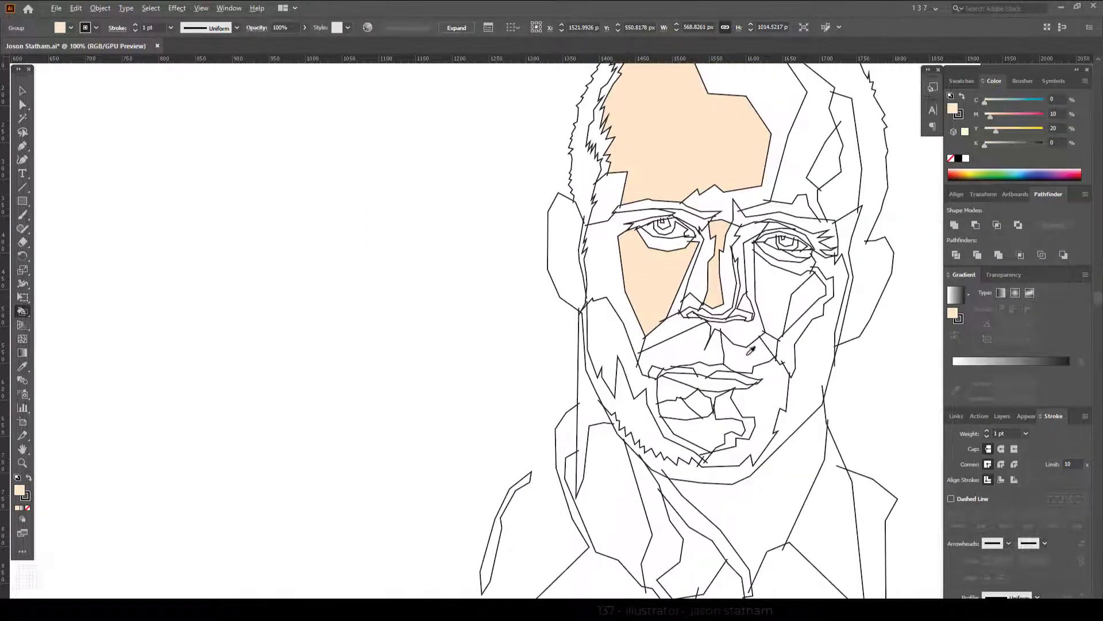
left_click(763, 419)
left_click(622, 421)
scroll(678, 333, "up", 1)
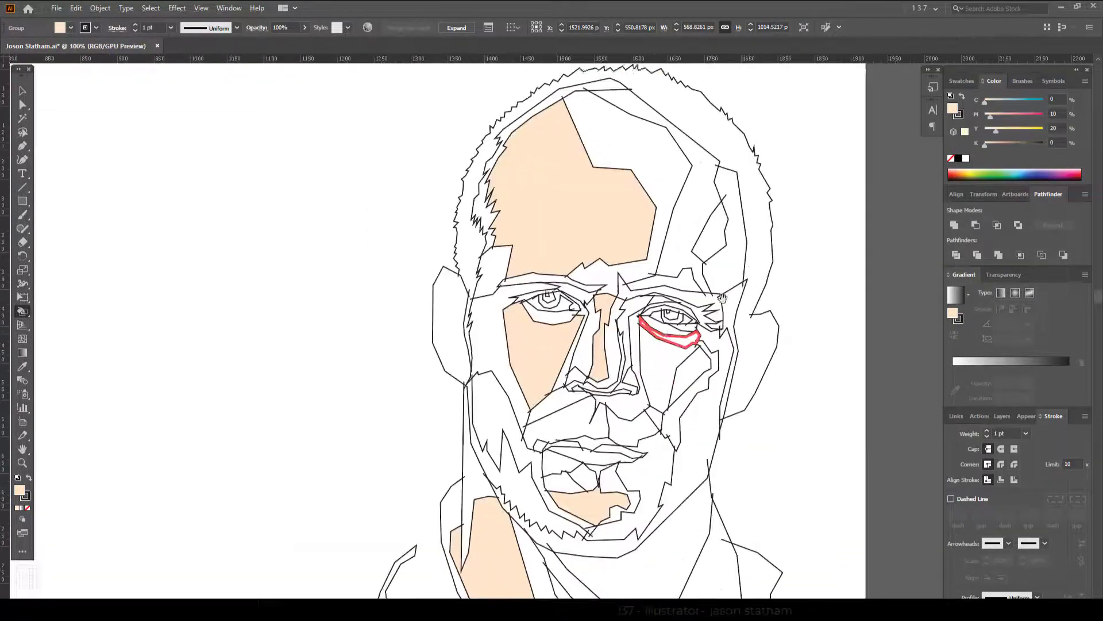
key("Right")
left_click(619, 161)
Fill the right under-eye, left cheek and upper-lip facets pale yellow.
left_click(654, 382)
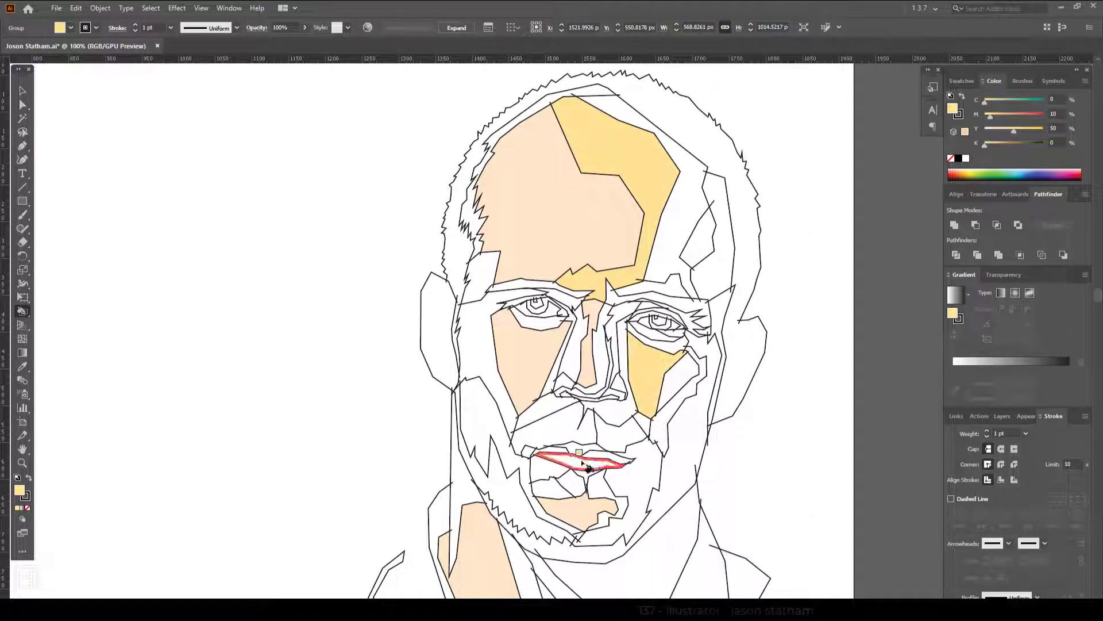
left_click(476, 357)
left_click(577, 428)
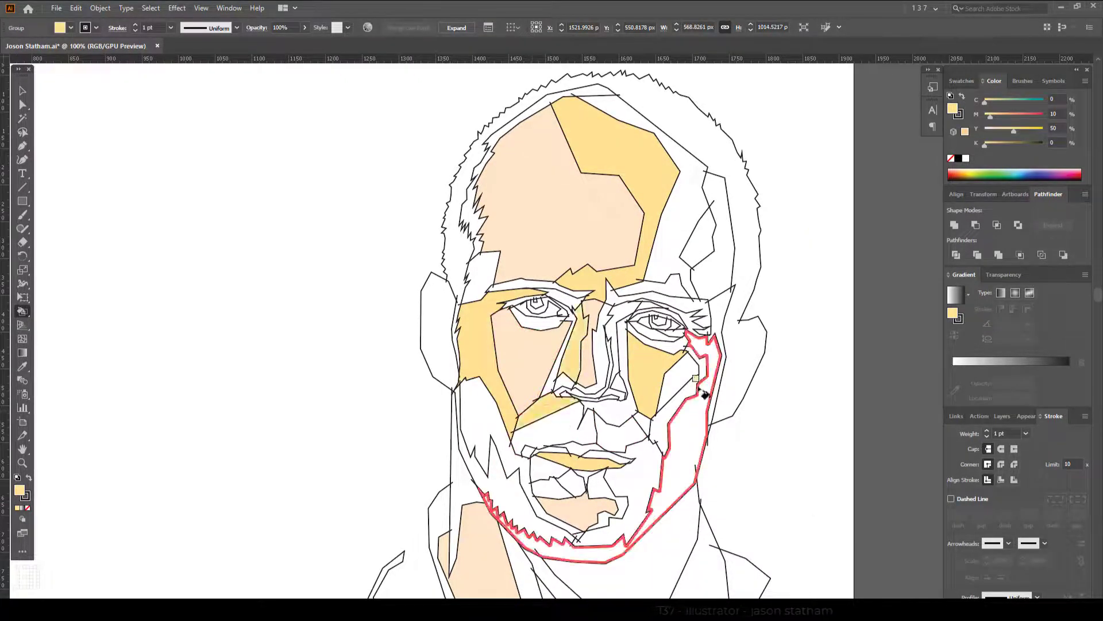
Set the fill to M30 Y70 and paint the nose-side, under-nose, jaw and ear facets.
scroll(653, 402, "down", 3)
left_click_drag(653, 402, 655, 494)
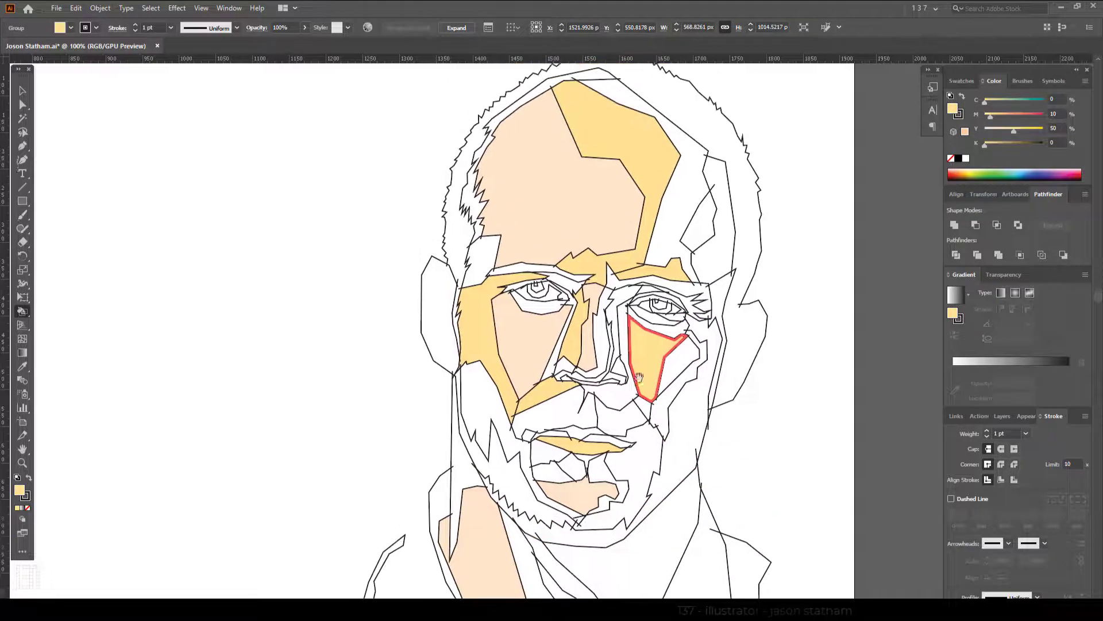
type("30")
key("Return")
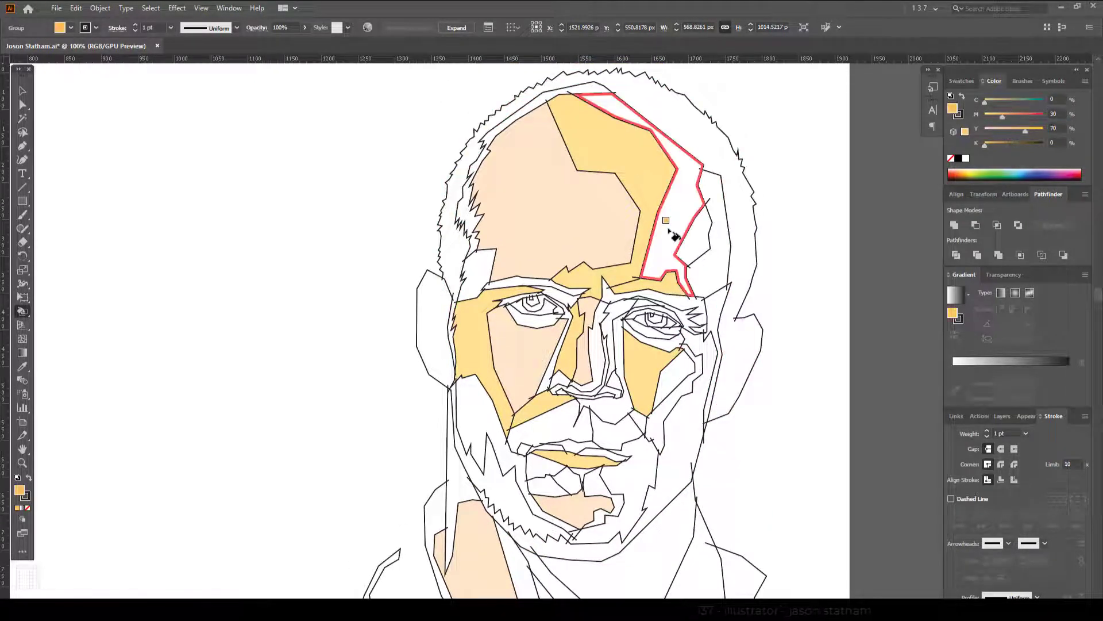
left_click(553, 353)
left_click(615, 428)
left_click(501, 507)
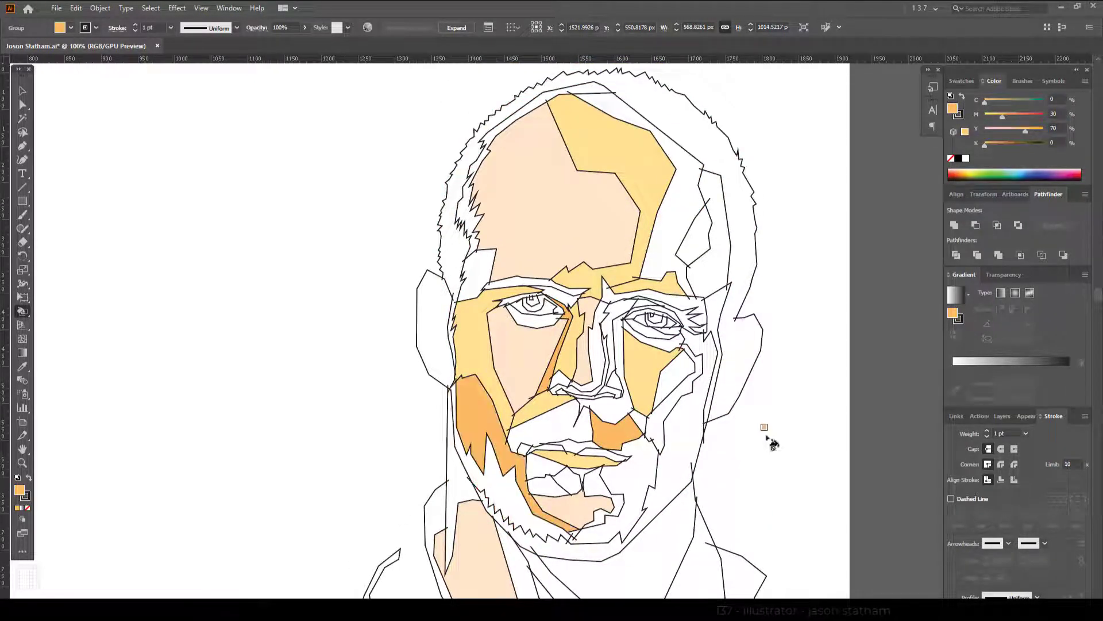
left_click(432, 330)
Paint the temple, under-eye, left hair and top-of-head band facets in darker M50 Y91 orange.
scroll(623, 357, "up", 1)
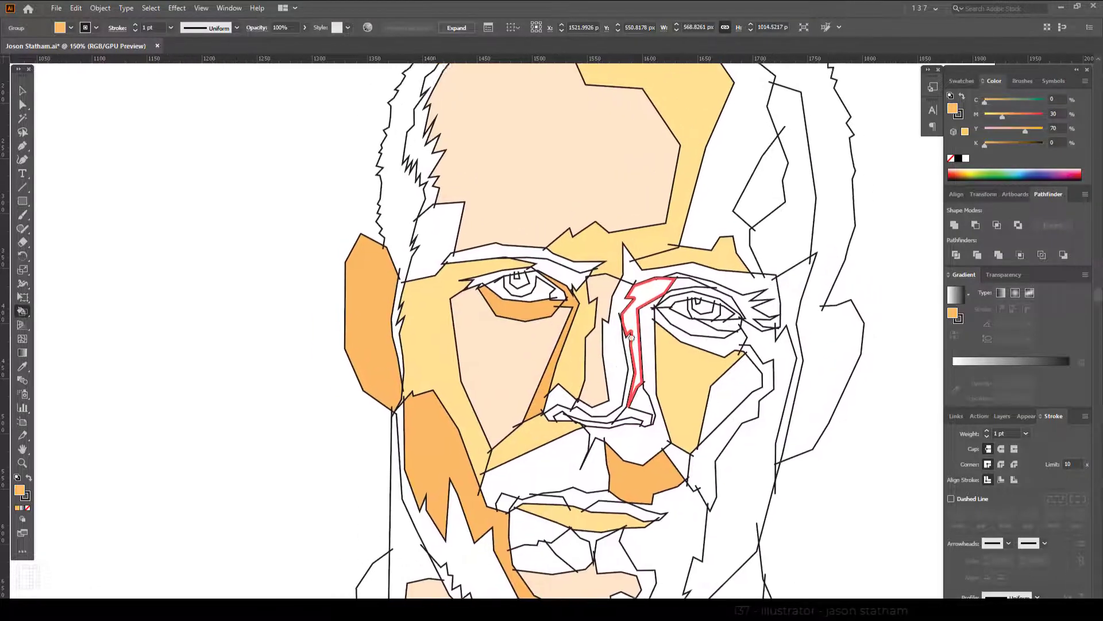
scroll(659, 363, "down", 1)
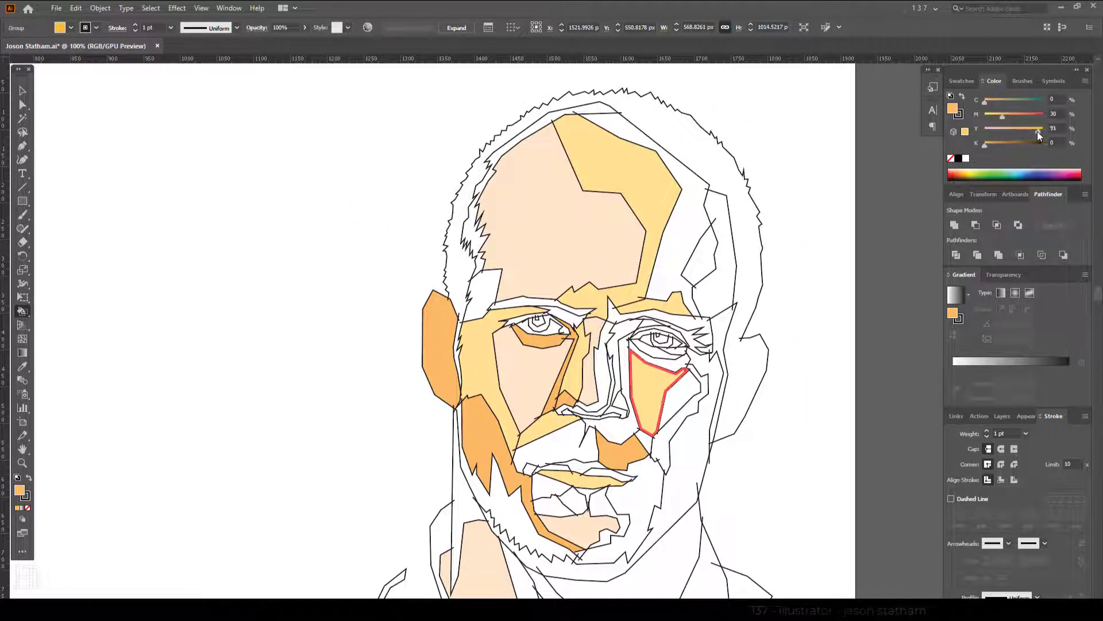
left_click(680, 267)
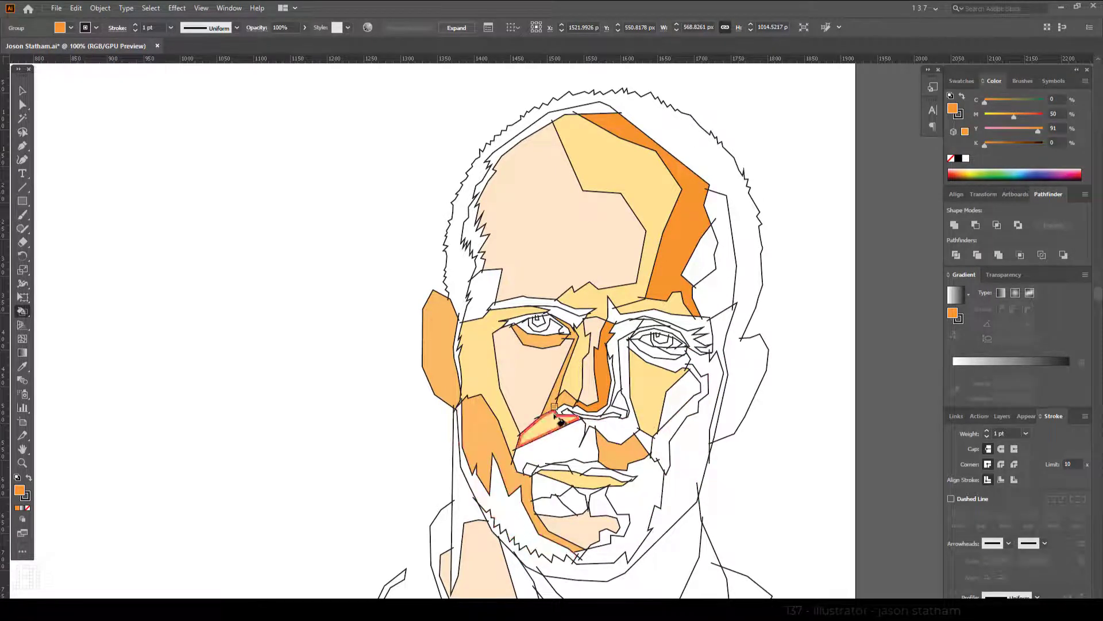
left_click(660, 373)
left_click(494, 313)
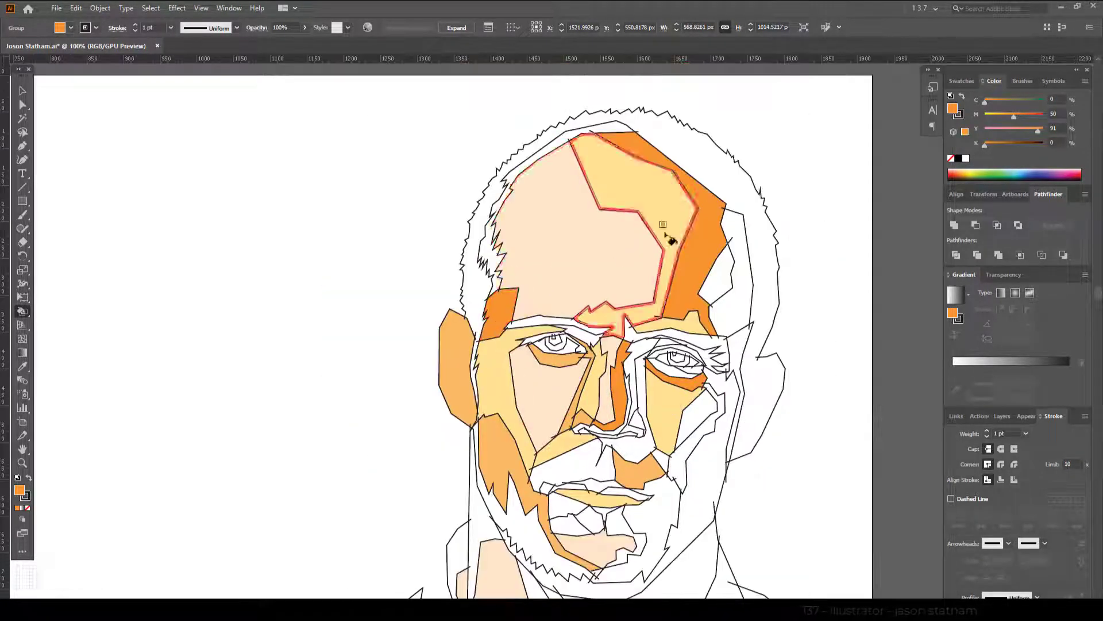
left_click(648, 225)
scroll(743, 291, "down", 1)
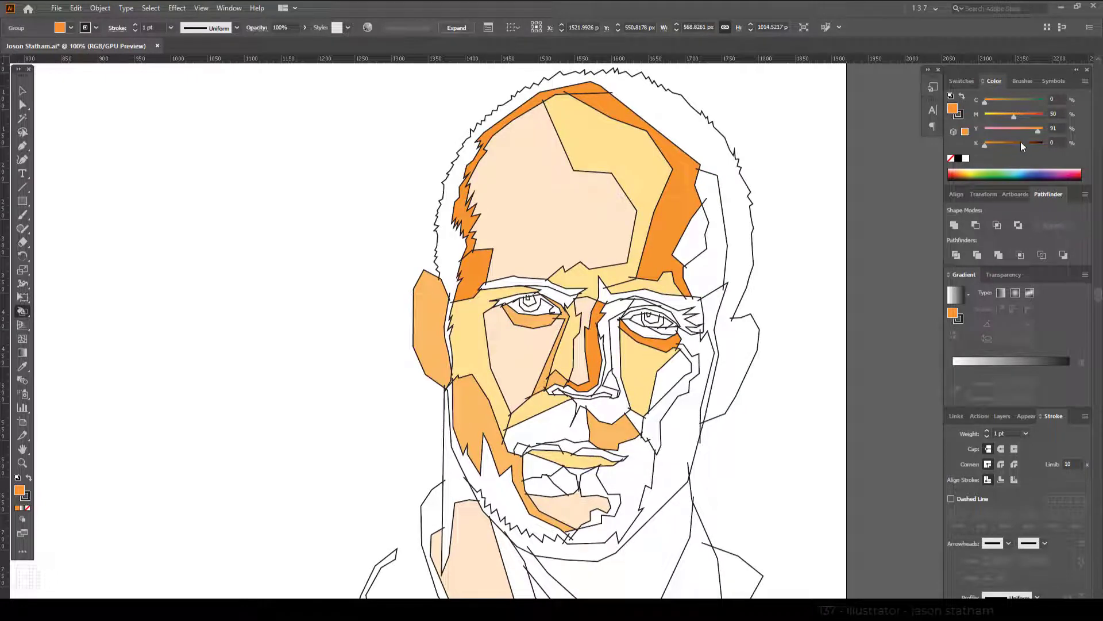
Raise K to 99 and fill the hair, eyebrows and eye facets dark brown.
left_click_drag(1037, 146, 1042, 145)
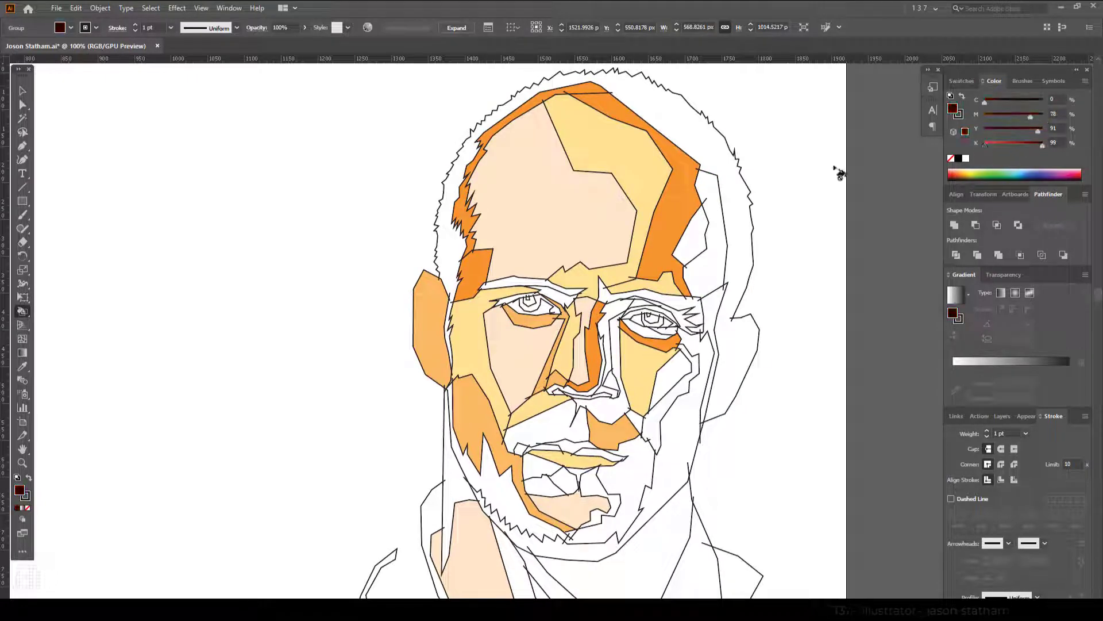
left_click(738, 218)
left_click(546, 296)
left_click(650, 333)
scroll(522, 287, "up", 2)
left_click(517, 282)
scroll(781, 344, "up", 1)
left_click(707, 296)
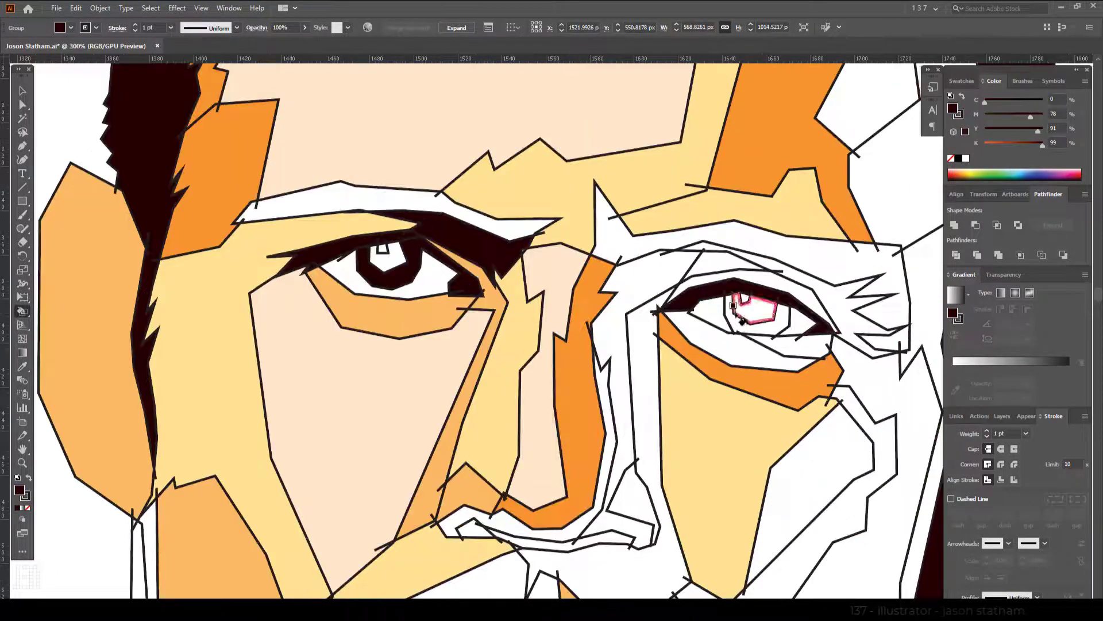
left_click(787, 318)
scroll(787, 318, "down", 1)
scroll(698, 454, "down", 1)
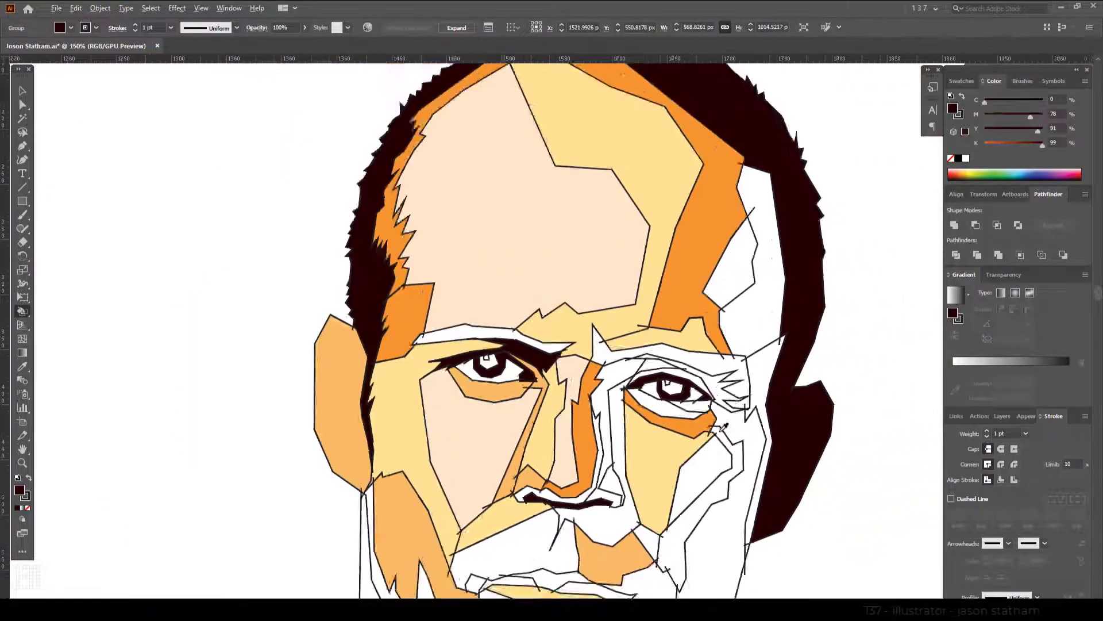
scroll(500, 397, "down", 1)
scroll(500, 401, "down", 1)
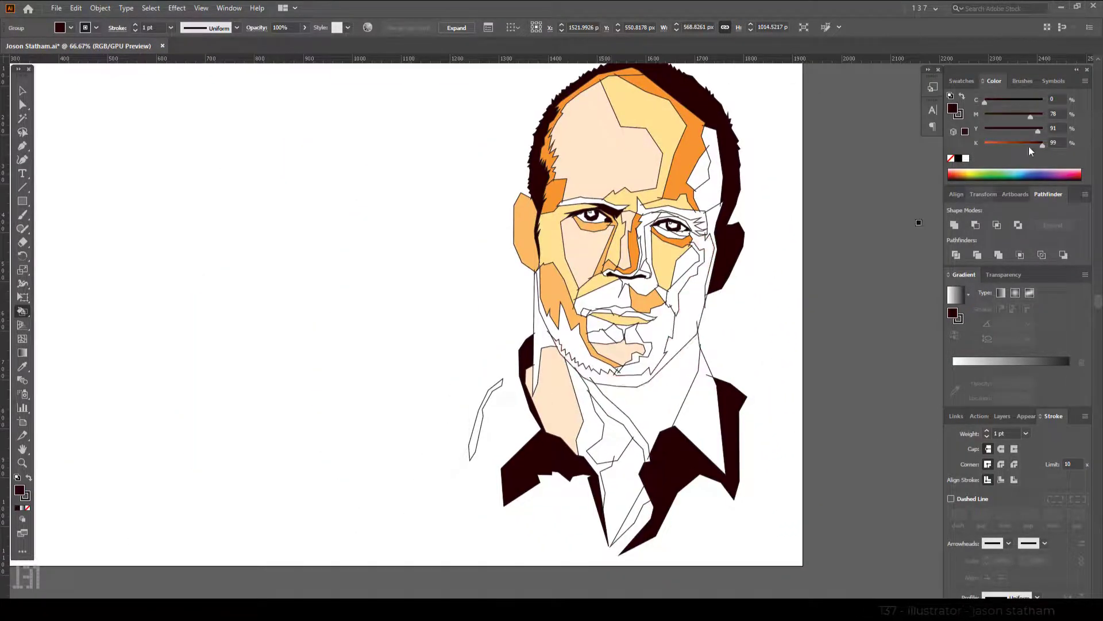
Lower K to 70 for the reddish-brown nose shadow, moustache and pupil, then reset to default colours.
left_click_drag(1043, 145, 1025, 145)
scroll(626, 322, "up", 2)
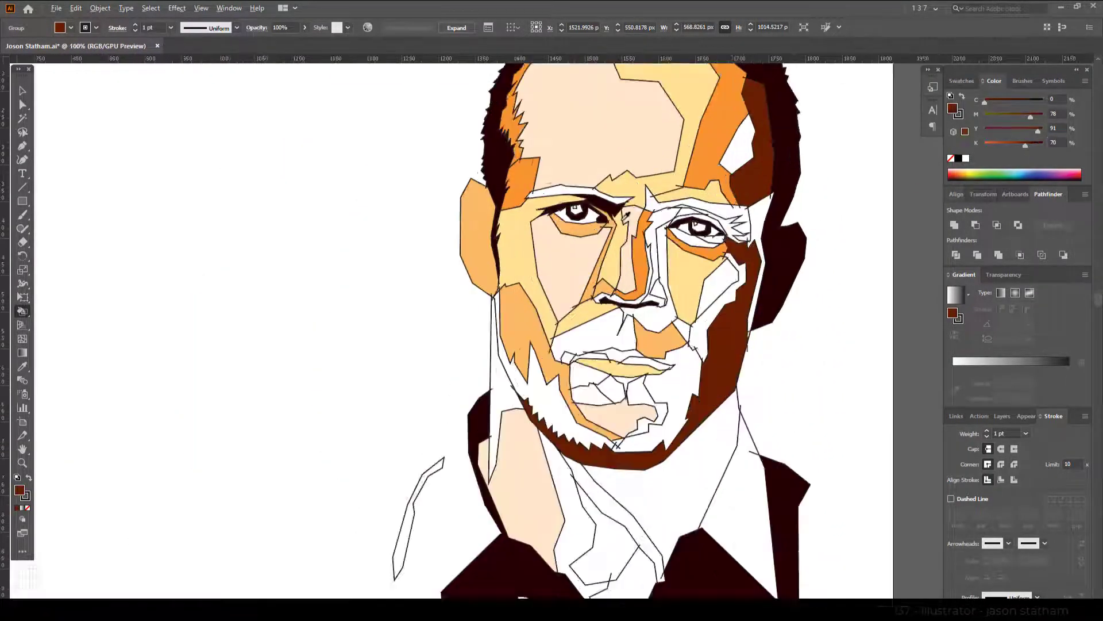
left_click(644, 332)
scroll(644, 330, "down", 3)
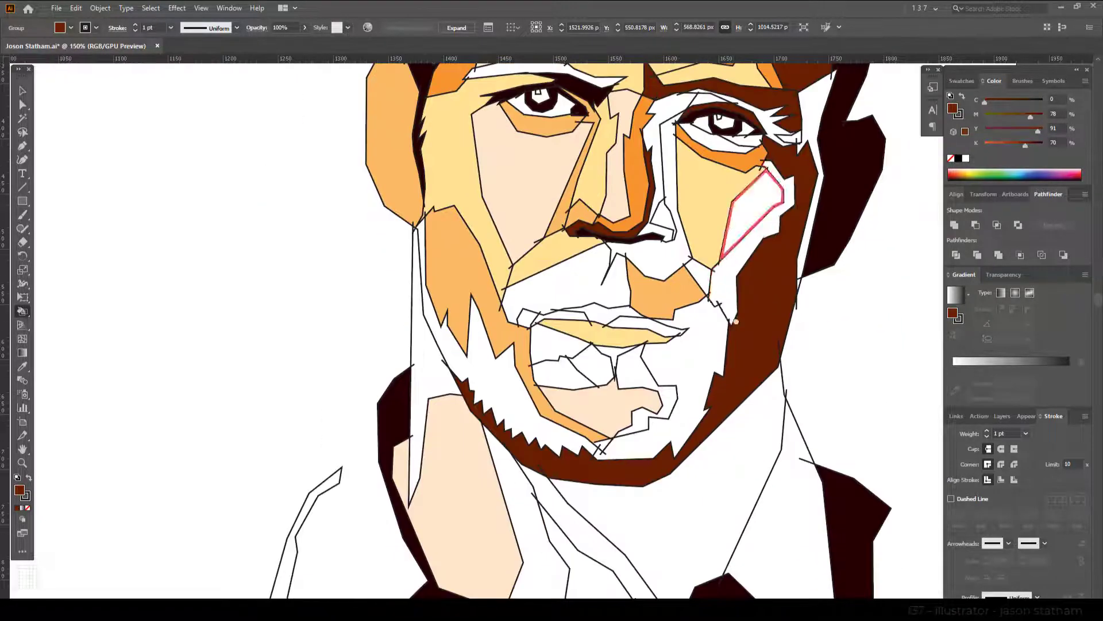
left_click(646, 325)
scroll(574, 321, "down", 2)
scroll(664, 345, "up", 3)
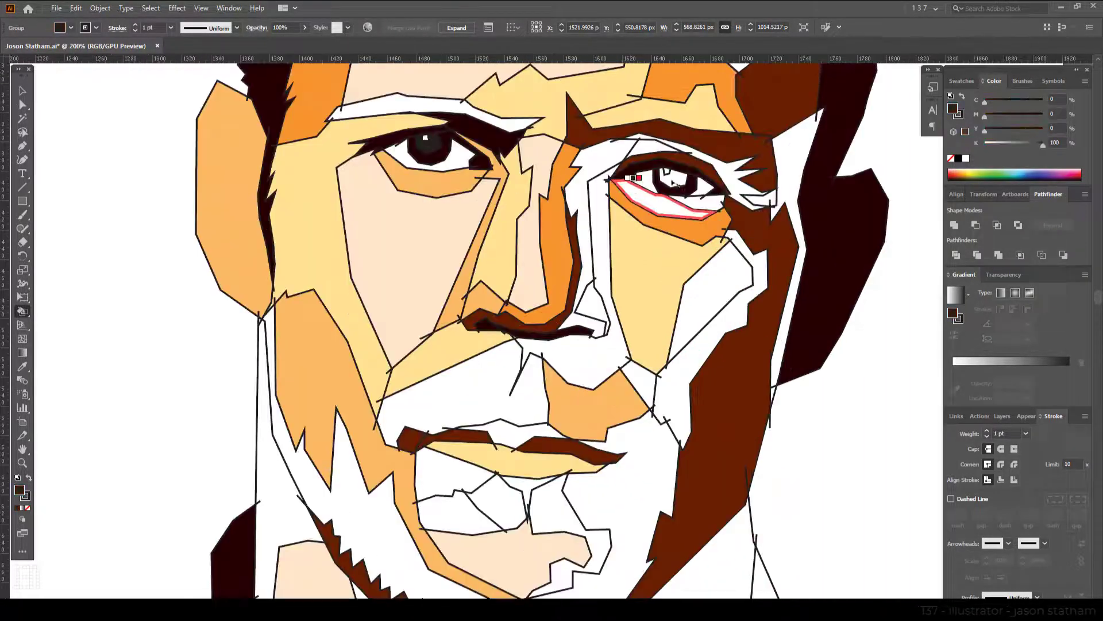
left_click(669, 175)
key("d")
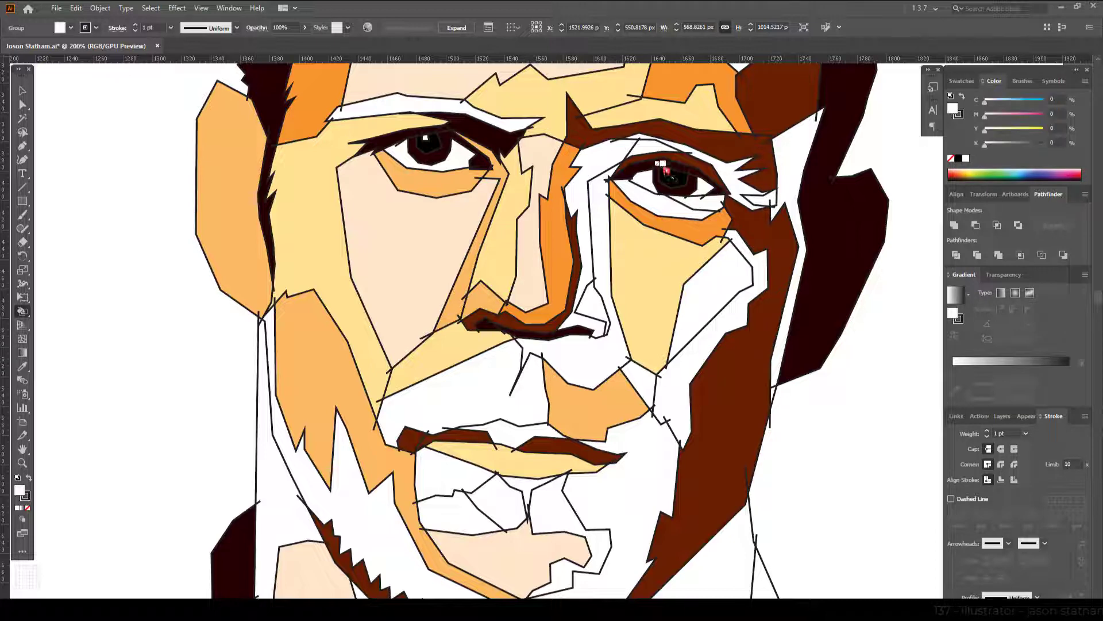
scroll(546, 204, "down", 3)
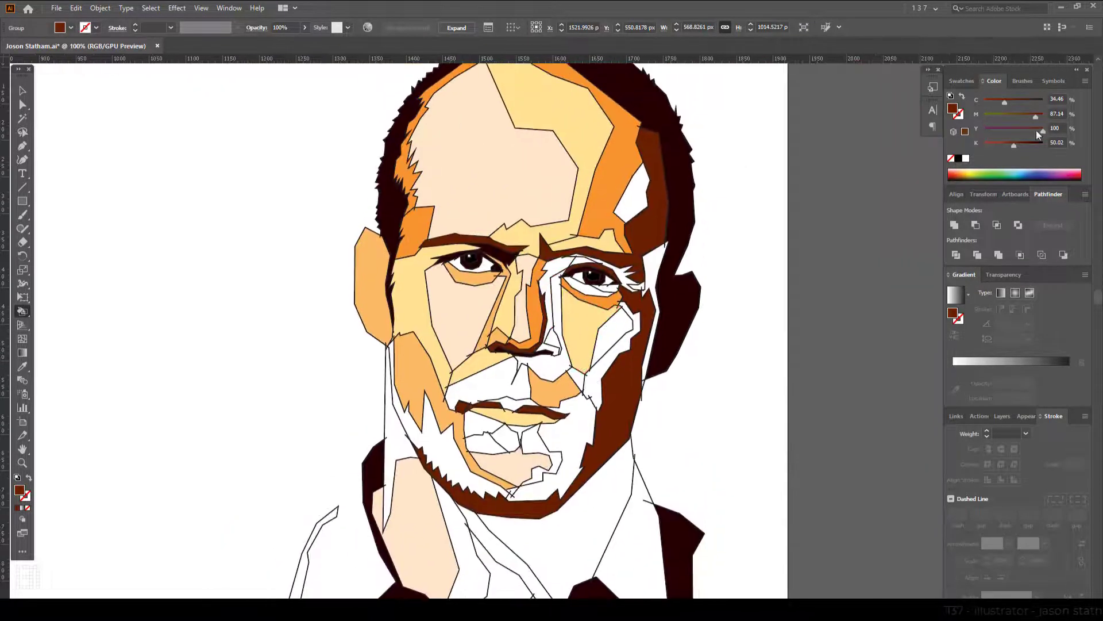
Paint the top-right patch and the strip beside the face reddish-brown, and the right-eye areas dark brown.
left_click_drag(1004, 103, 997, 103)
left_click(632, 196)
left_click(652, 275)
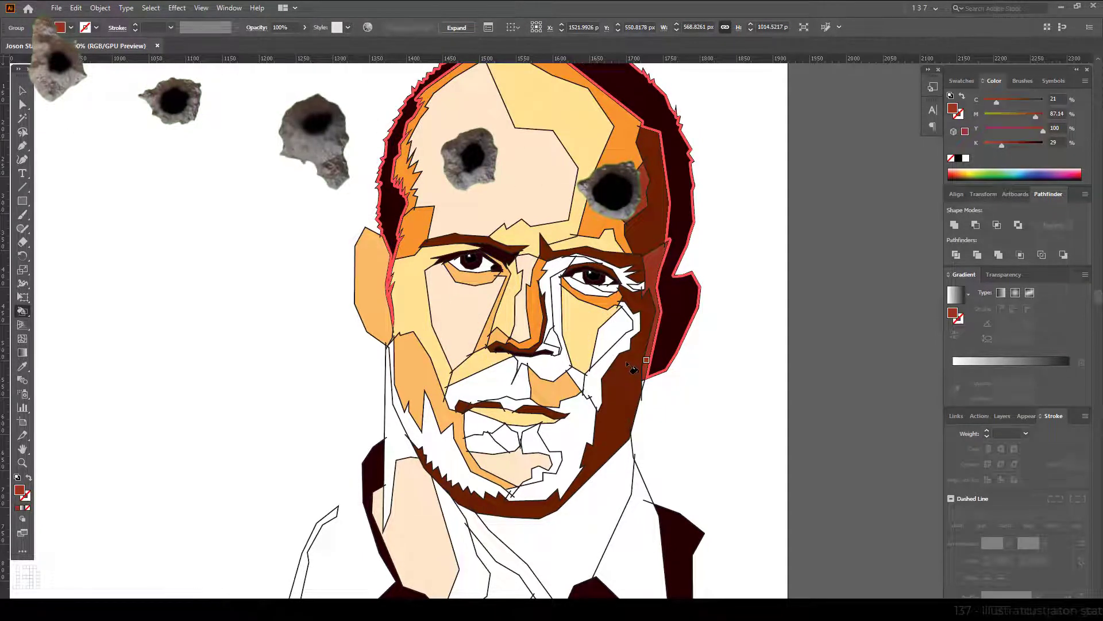
scroll(632, 368, "up", 1)
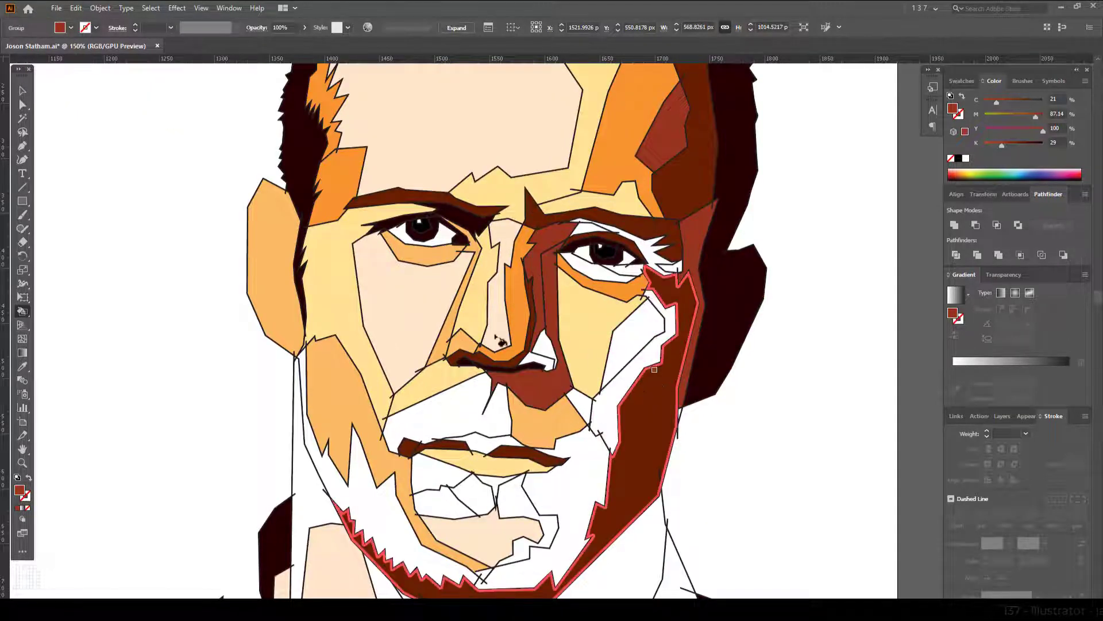
scroll(592, 201, "up", 1)
left_click_drag(587, 174, 713, 216)
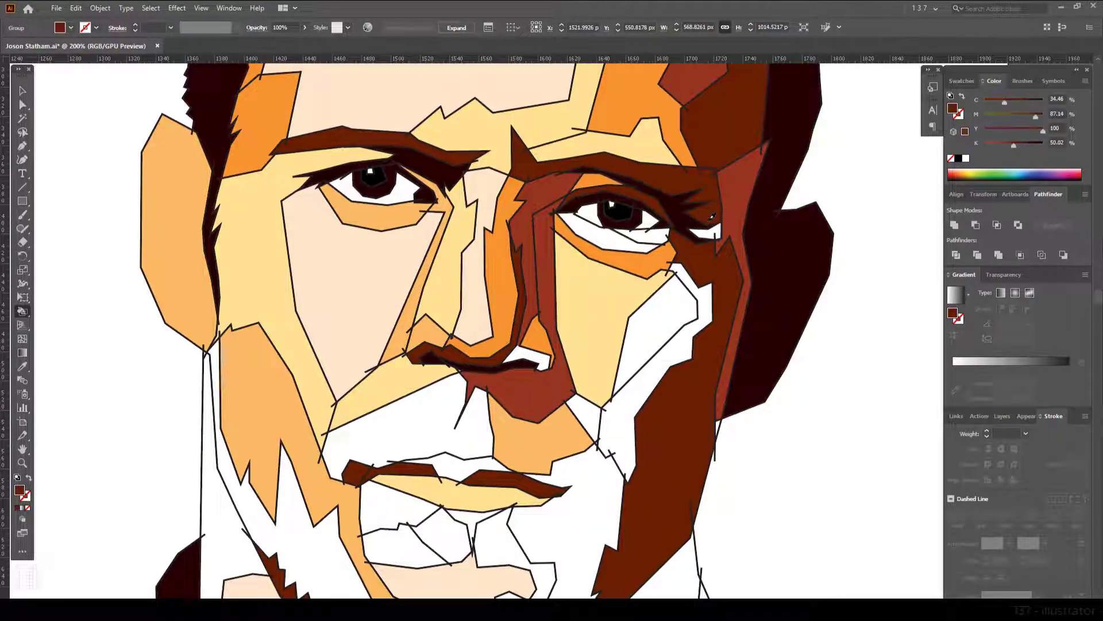
Fill the nose-to-lip area orange, the mustache band reddish-brown, and the chin and cheeks orange.
key("Right")
key("Right")
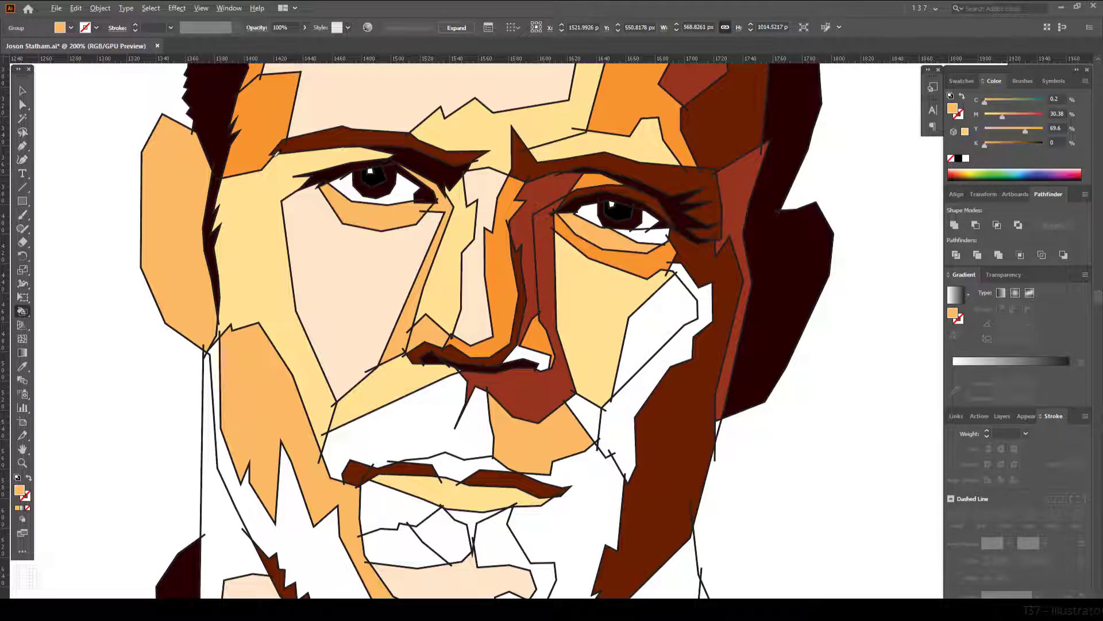
key("Right")
scroll(652, 251, "down", 1)
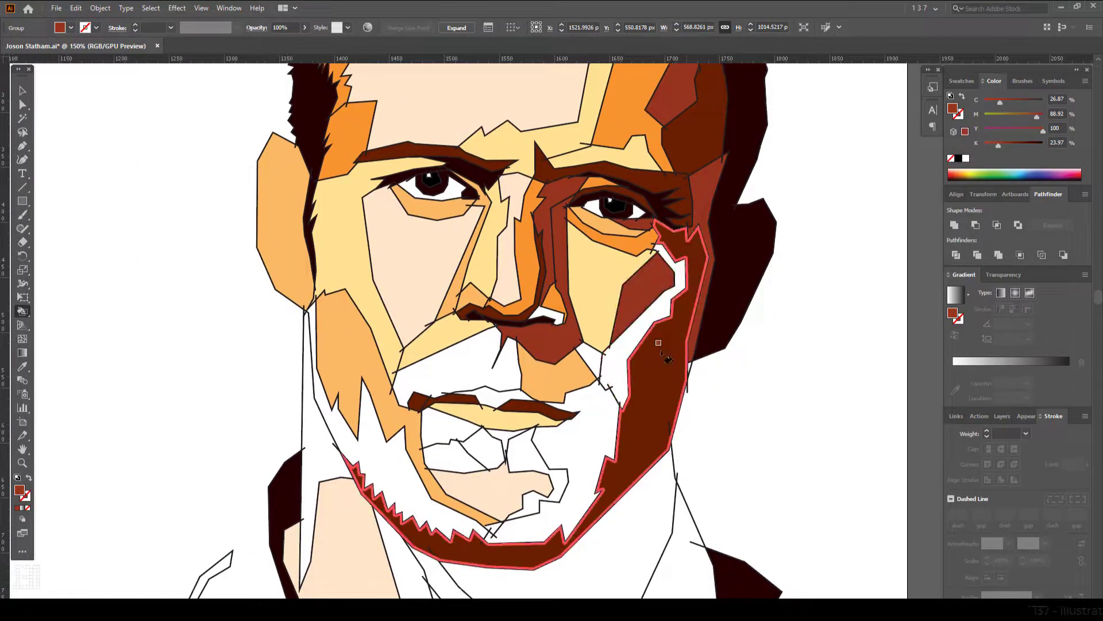
left_click(460, 350)
left_click(488, 395)
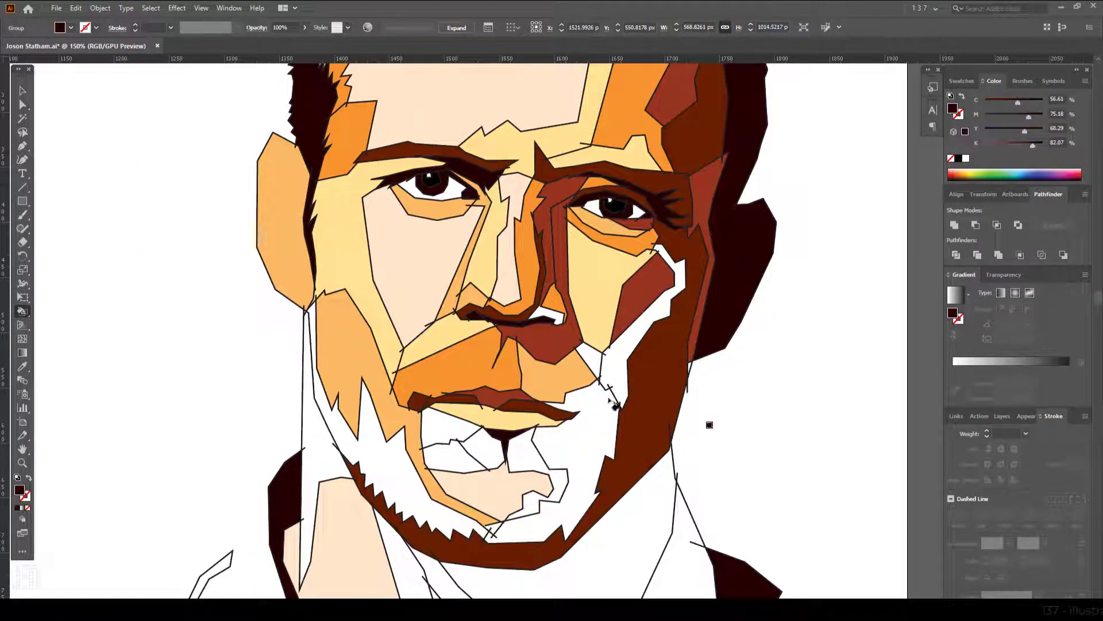
left_click(609, 411)
left_click_drag(698, 461, 717, 475)
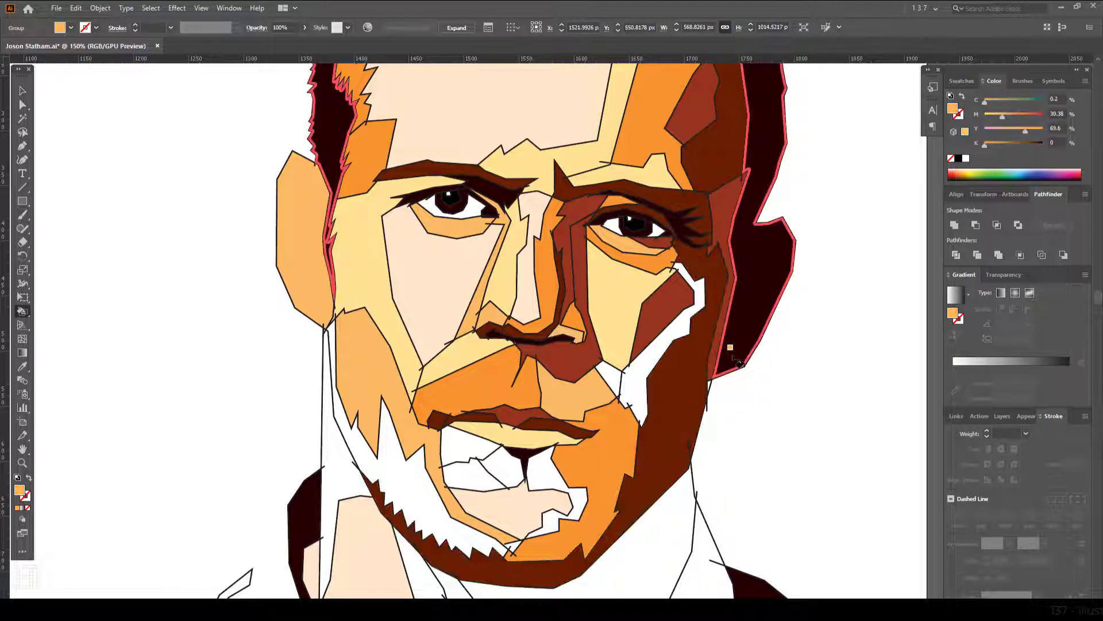
Fill the left beard area deeper orange and a mouth region red-brown.
scroll(739, 362, "down", 1)
key("Left")
left_click(465, 437)
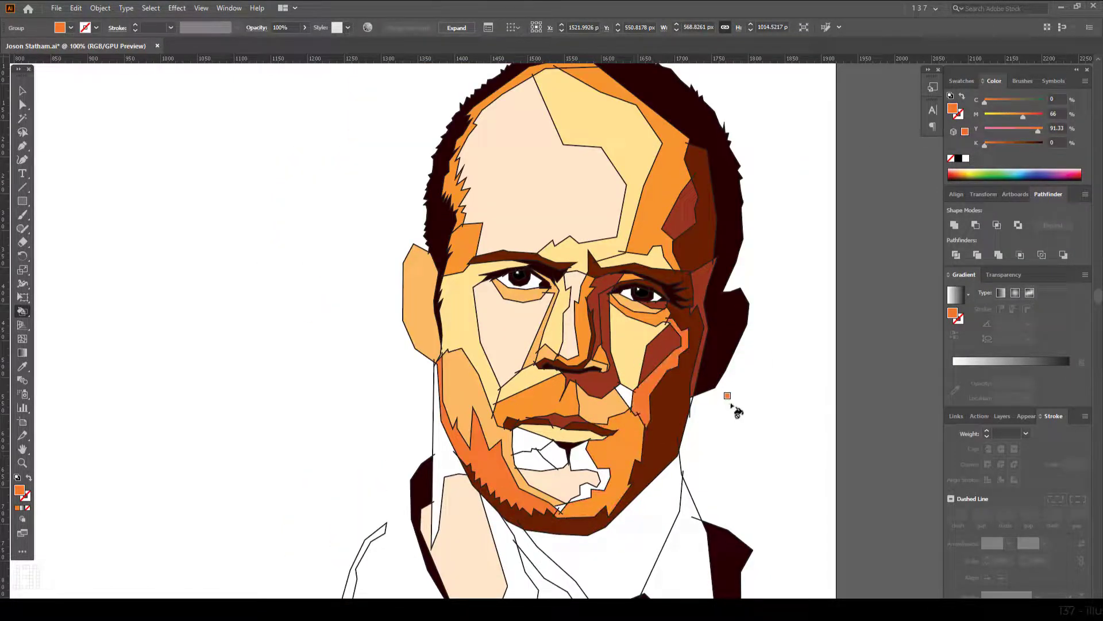
key("Left")
scroll(604, 517, "up", 1)
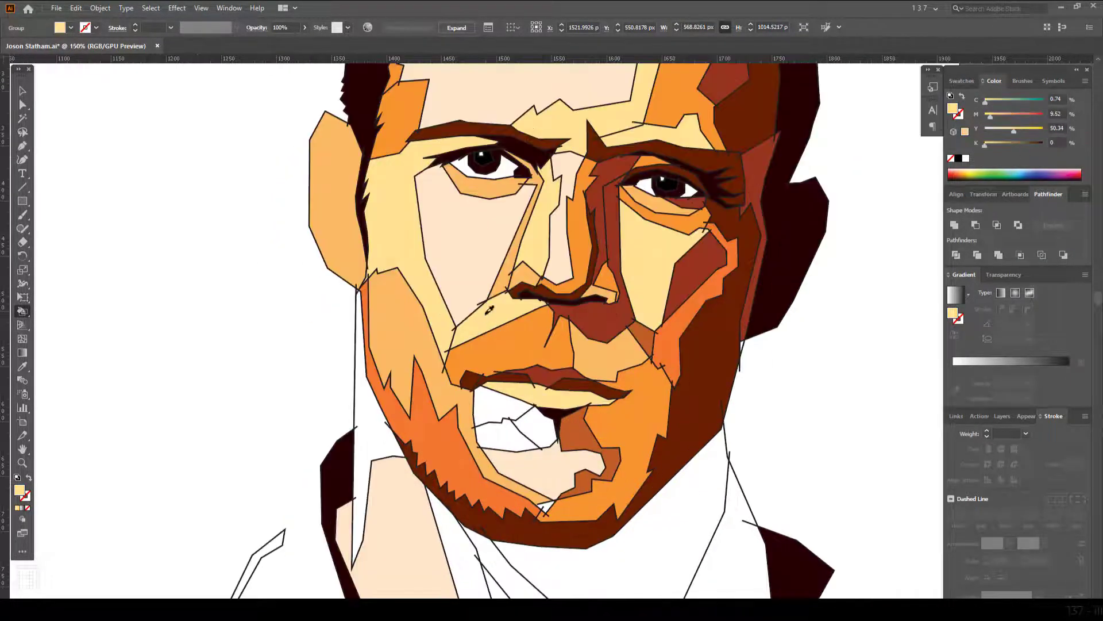
key("Left")
left_click(534, 428)
Fill the lower-left mouth region orange, then set the paint swatch to dark brown.
key("Right")
left_click(505, 440)
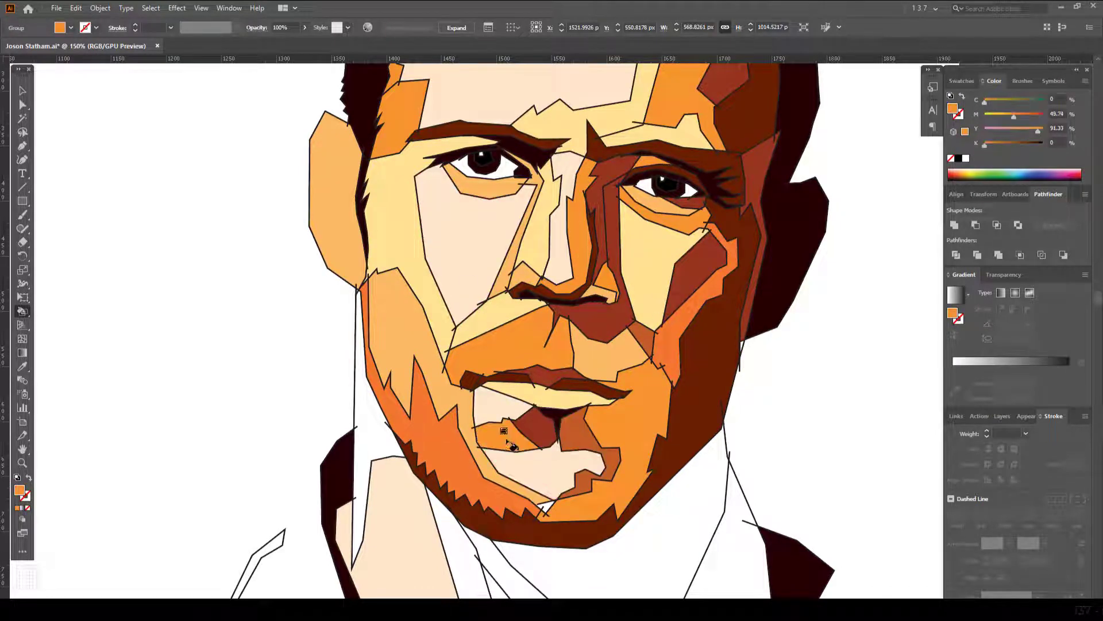
scroll(546, 500, "down", 3)
scroll(635, 456, "up", 3)
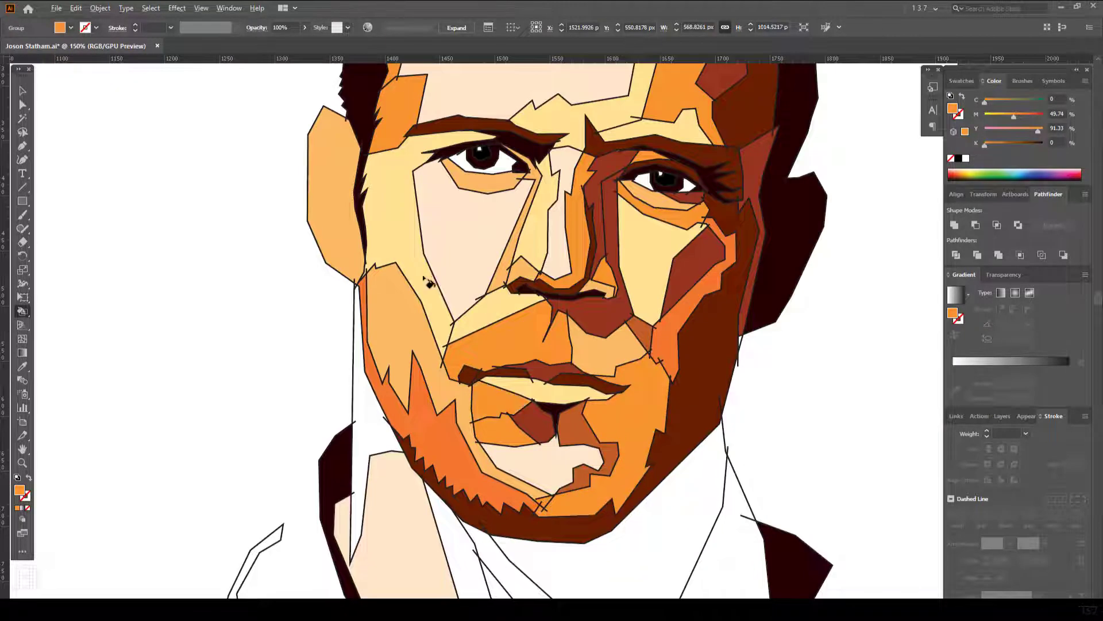
scroll(428, 282, "down", 2)
key("Right")
Paint the neck dark brown, the jacket beside it lighter, and the left shoulder strip orange.
left_click(687, 371)
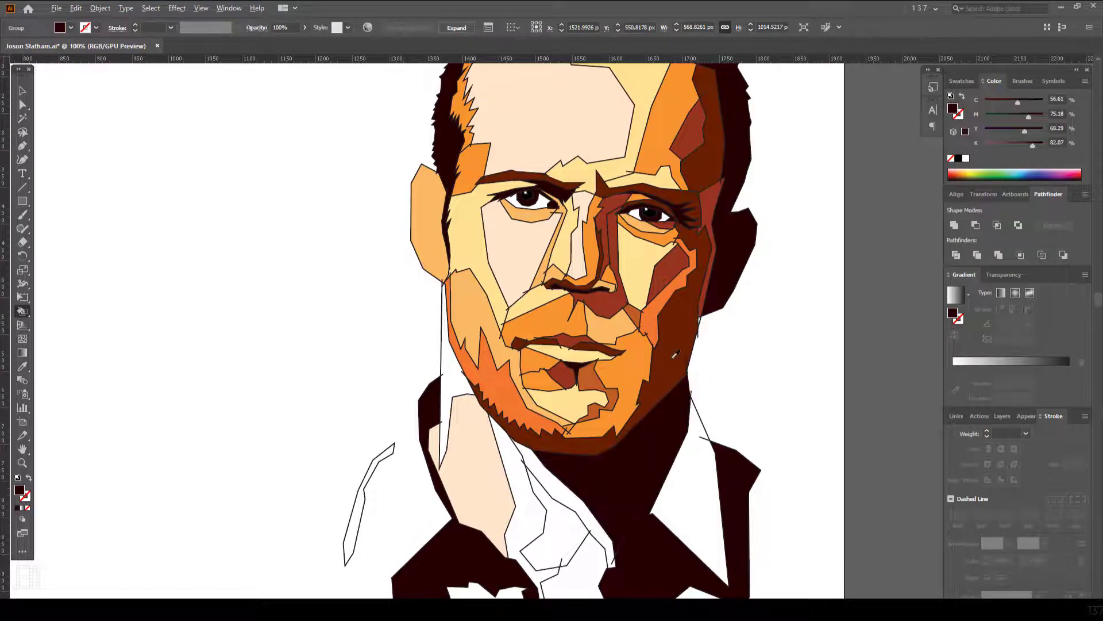
key("Right")
left_click(712, 485)
scroll(712, 485, "down", 3)
scroll(707, 402, "up", 3)
key("Right")
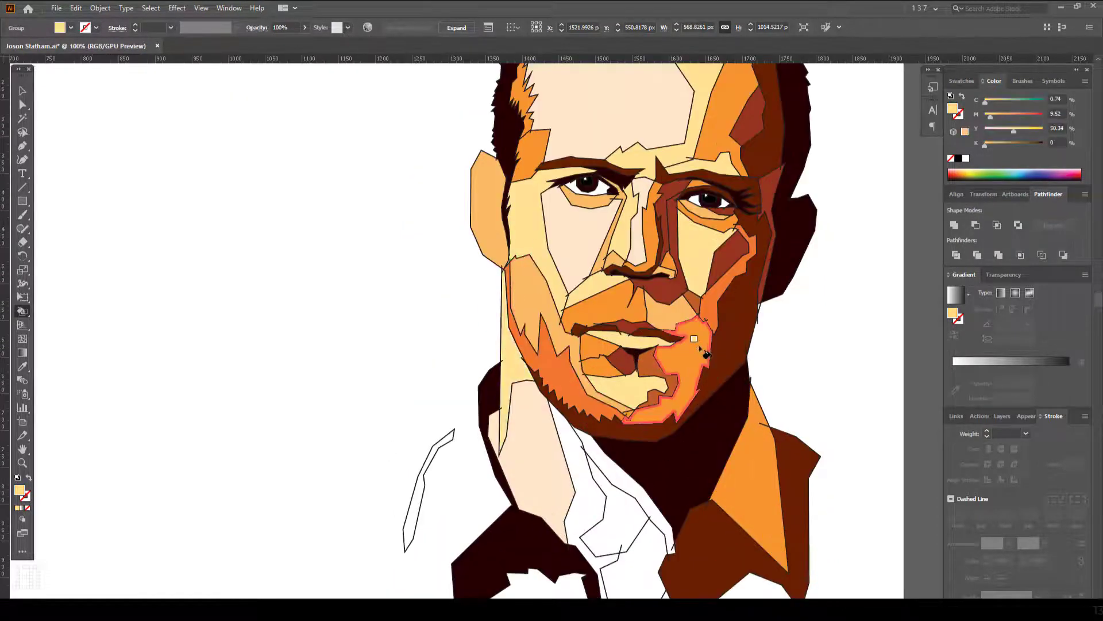
scroll(694, 339, "down", 2)
scroll(655, 452, "up", 2)
scroll(655, 452, "down", 1)
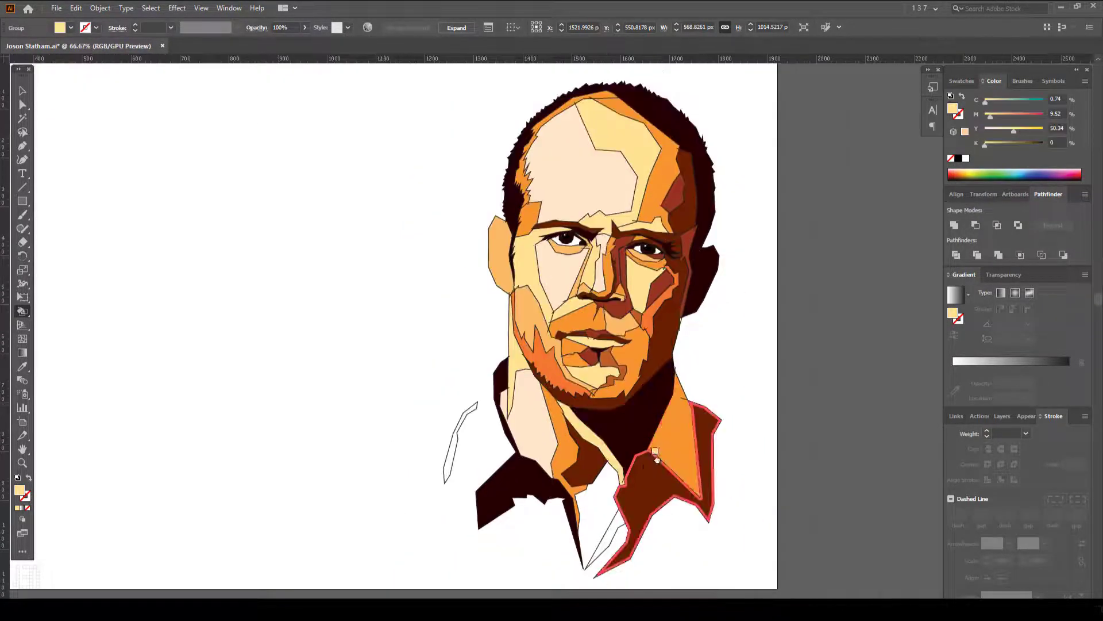
key("Right")
left_click(457, 454)
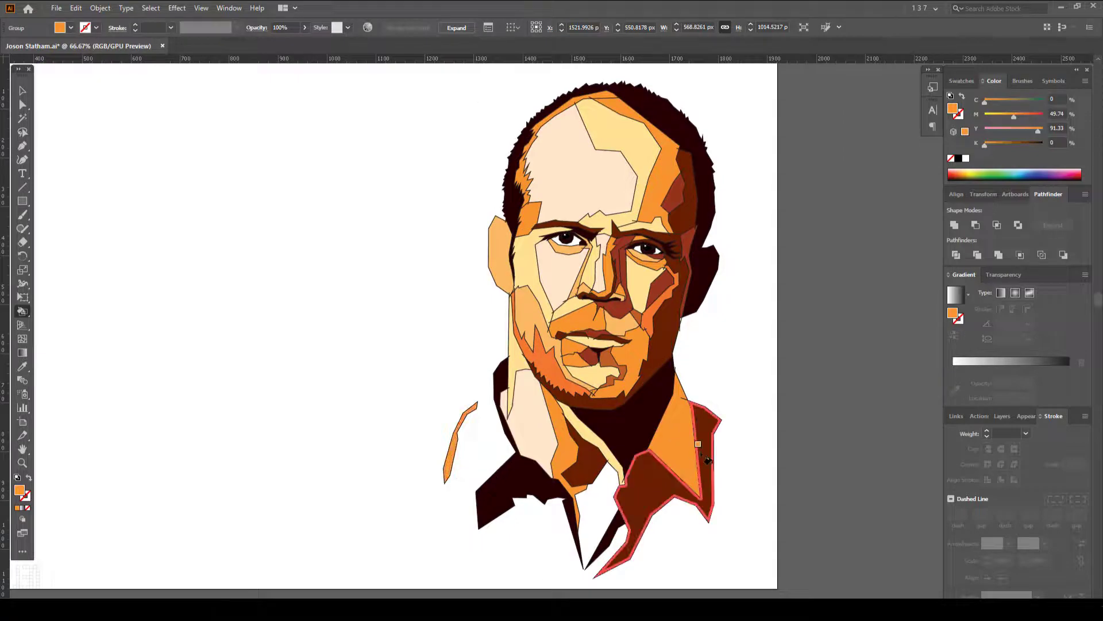
scroll(704, 457, "up", 1)
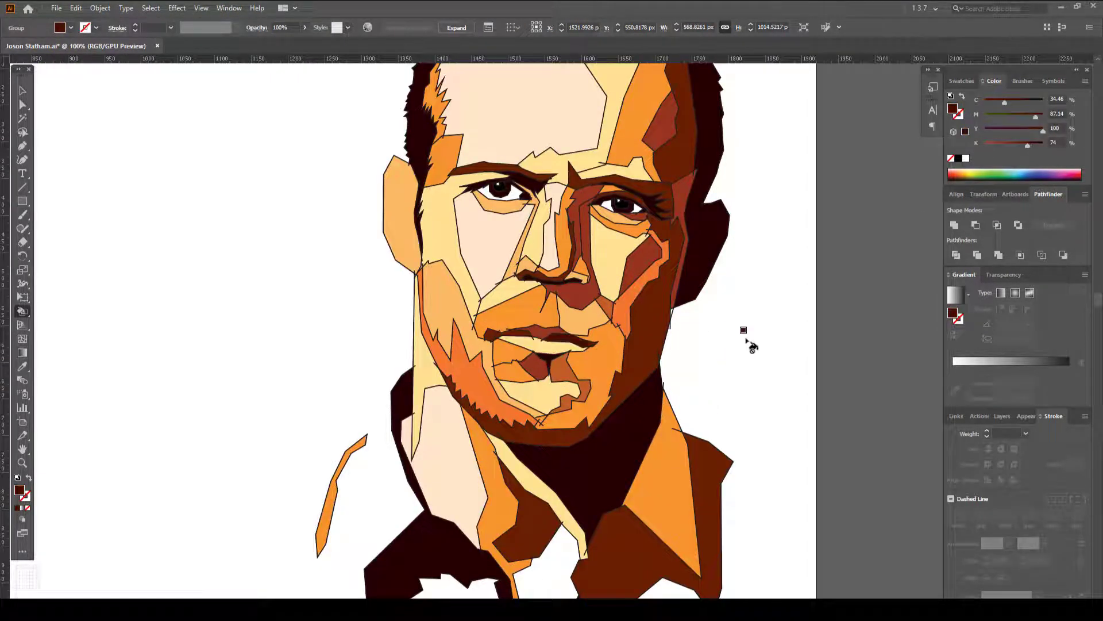
Draw an artboard-sized dark olive rectangle and send it behind the portrait.
key("v")
scroll(750, 345, "down", 2)
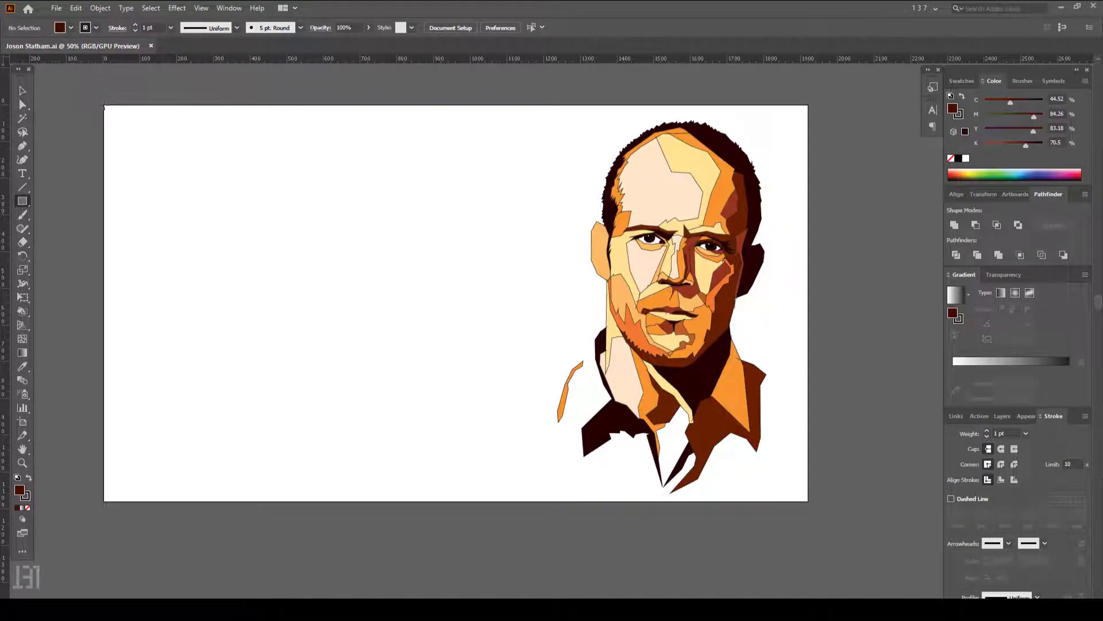
left_click_drag(104, 105, 808, 500)
key("ctrl+shift+bracketleft")
mouse_move(1011, 101)
left_mouse_down()
mouse_move(1024, 102)
mouse_move(1014, 117)
mouse_move(1018, 102)
left_mouse_up()
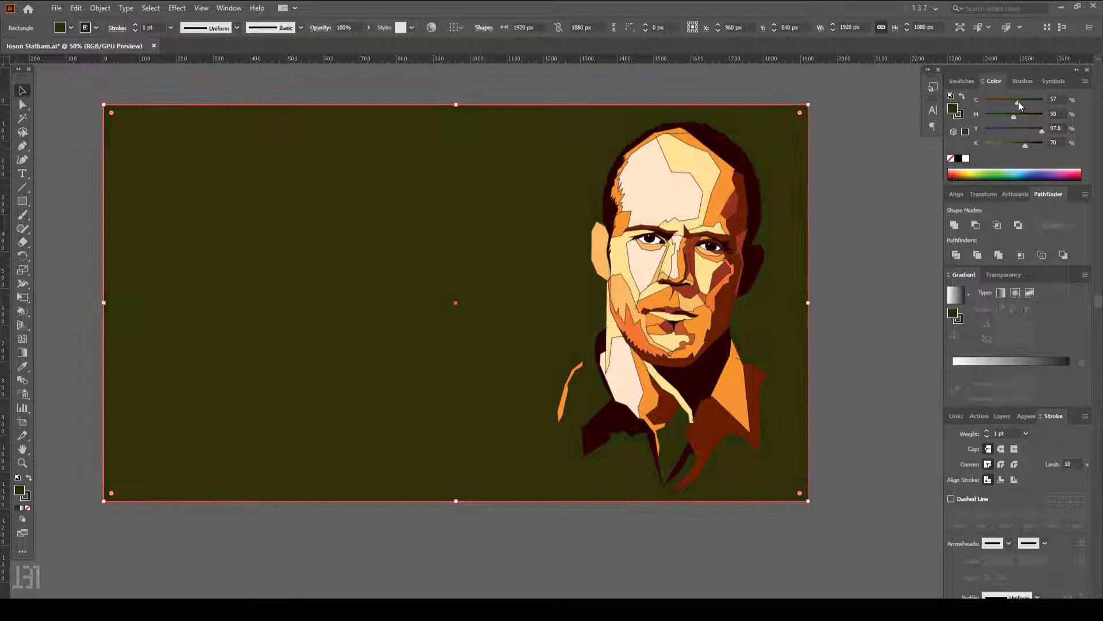
left_click(814, 241)
left_click_drag(838, 229, 897, 241)
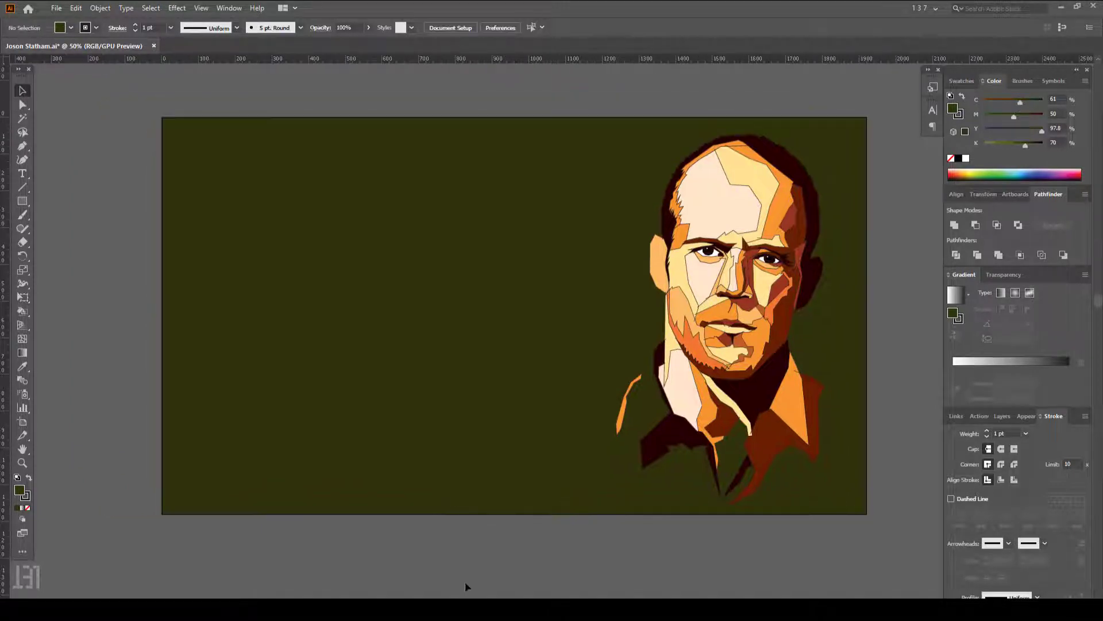
Add the text 'Jason' at 72 pt, enlarge it and set the Black font weight.
key("t")
left_click(568, 28)
left_click(549, 201)
type("Jason")
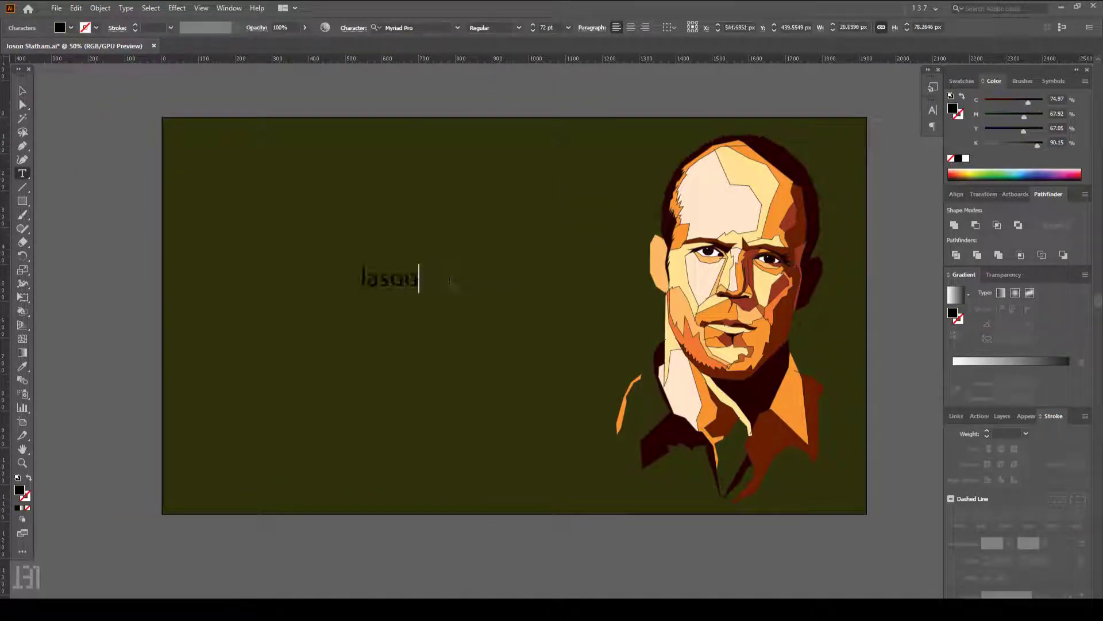
key("Escape")
left_click_drag(451, 325, 546, 387)
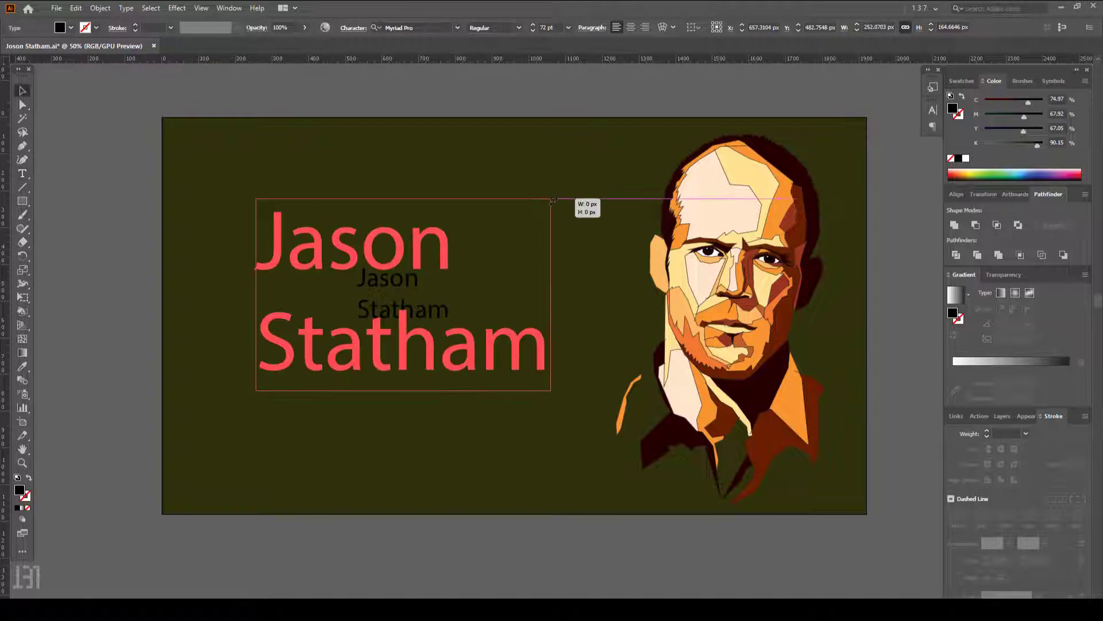
left_click(519, 27)
left_click(486, 394)
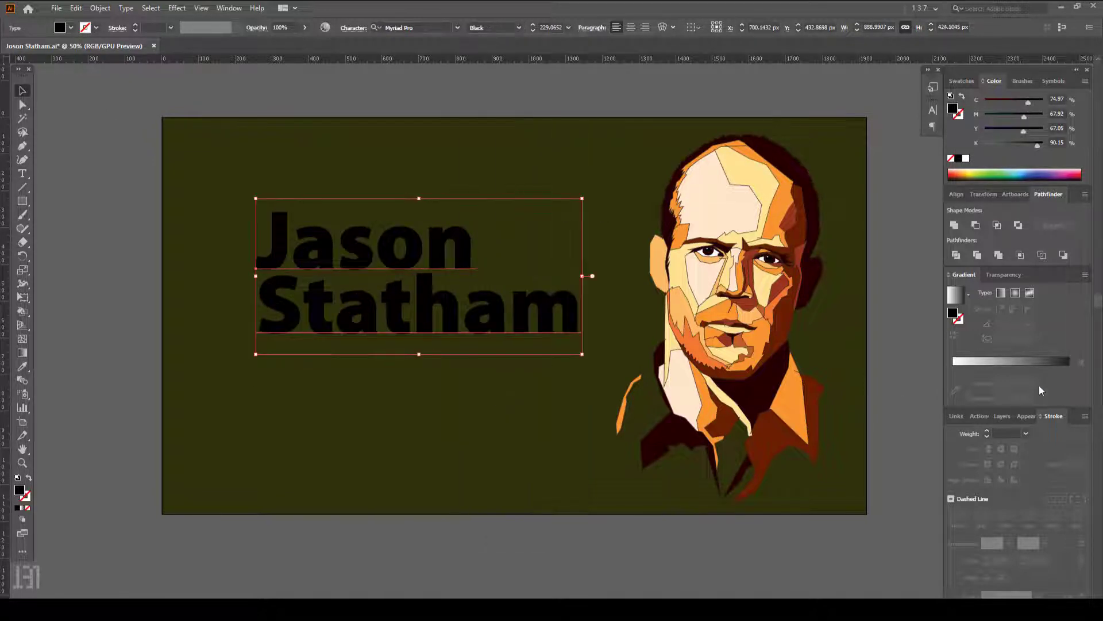
Make the heading All Caps, about 273 pt, bottom-left, sampled orange, with tracking tightened to -180.
key("ctrl+t")
left_click(799, 222)
left_click_drag(515, 242, 437, 409)
left_click_drag(552, 364, 624, 335)
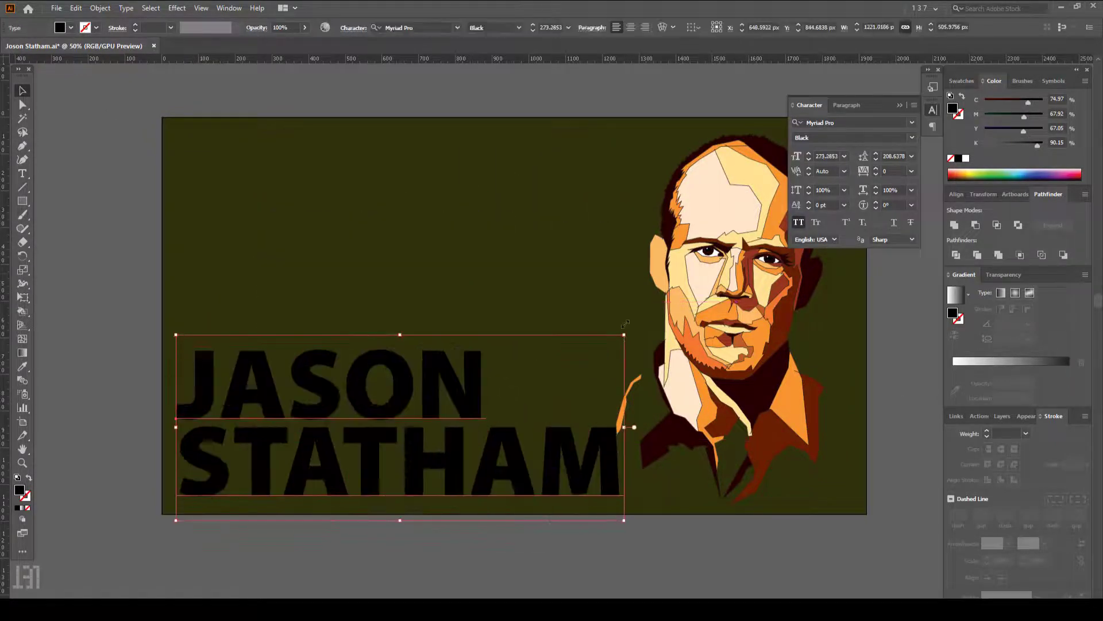
key("i")
left_click(729, 282)
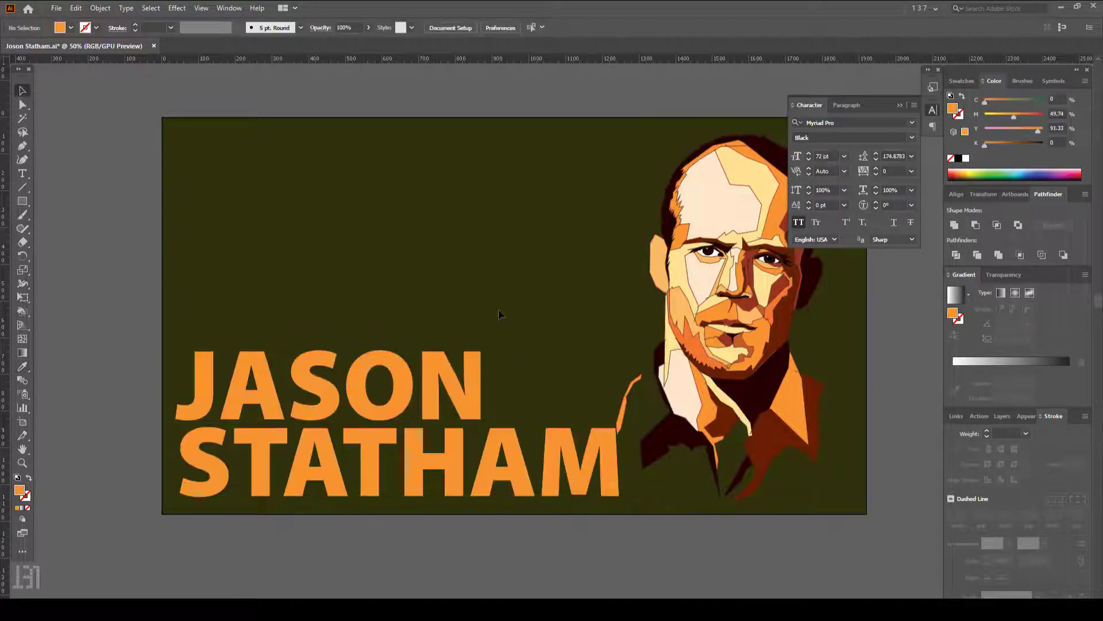
key("v")
key("alt+Left")
key("alt+Left")
key("alt+Left")
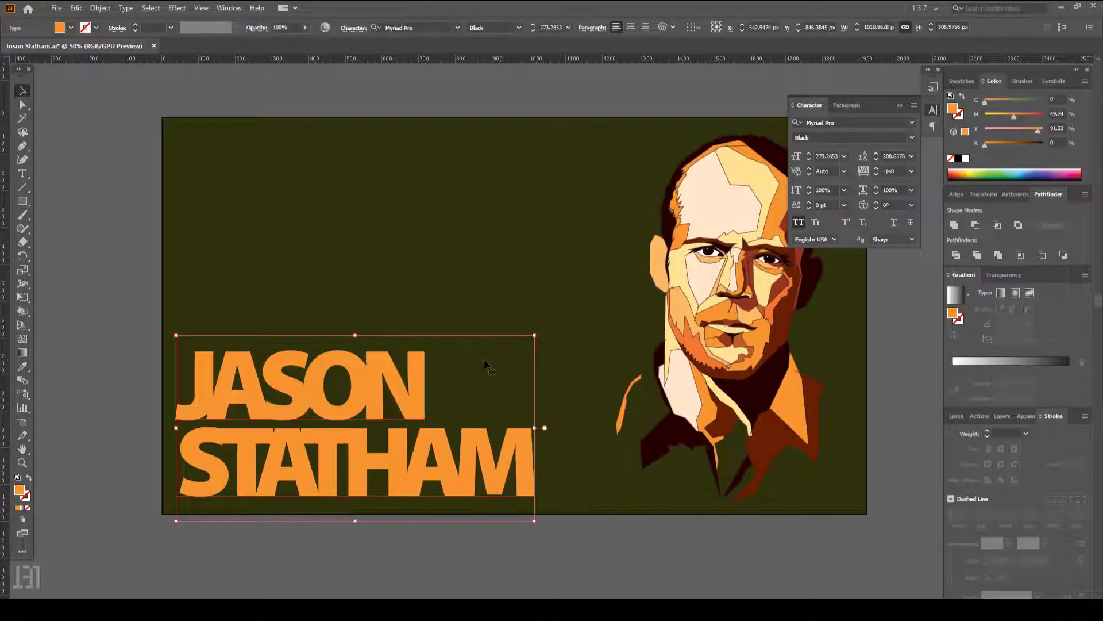
key("alt+Left")
key("alt+Left")
key("d")
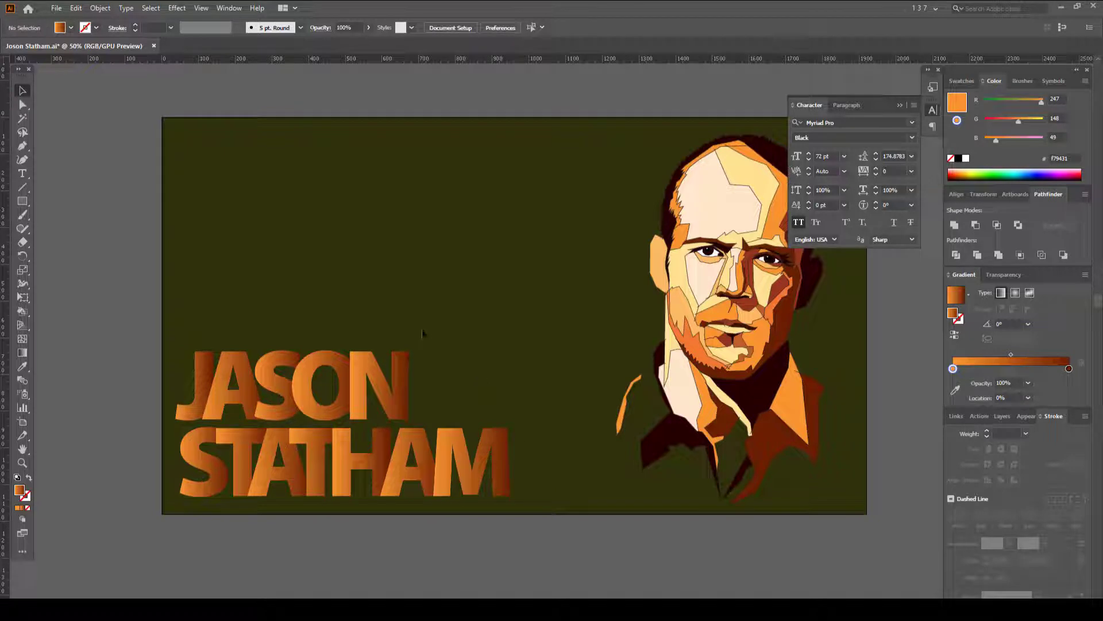
Close the Character panel, leaving the orange-to-brown gradient heading finished.
key("ctrl+t")
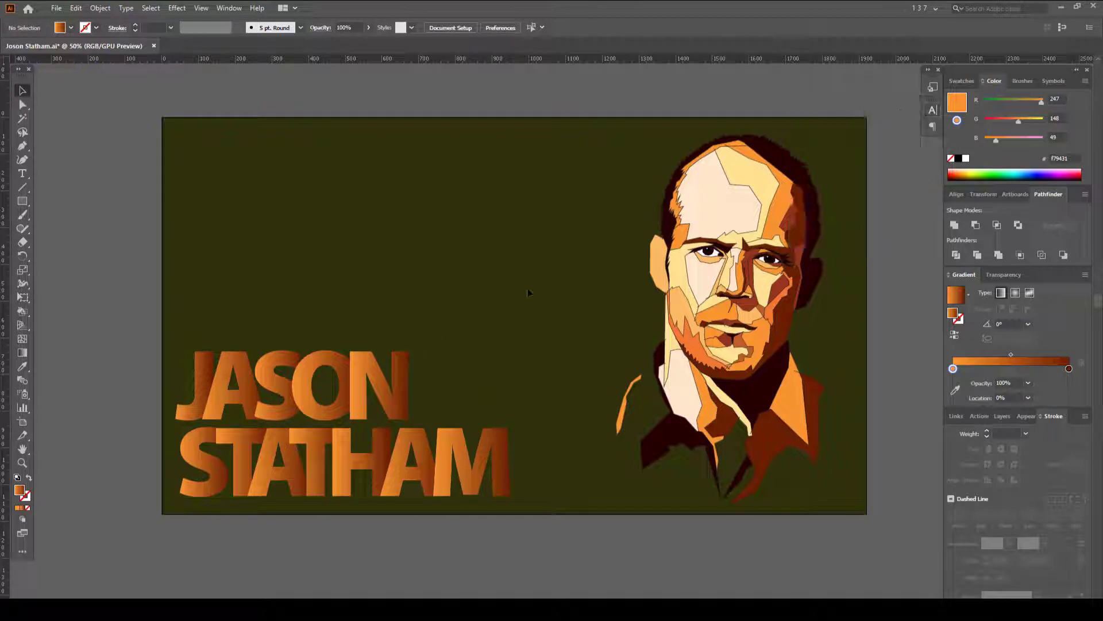